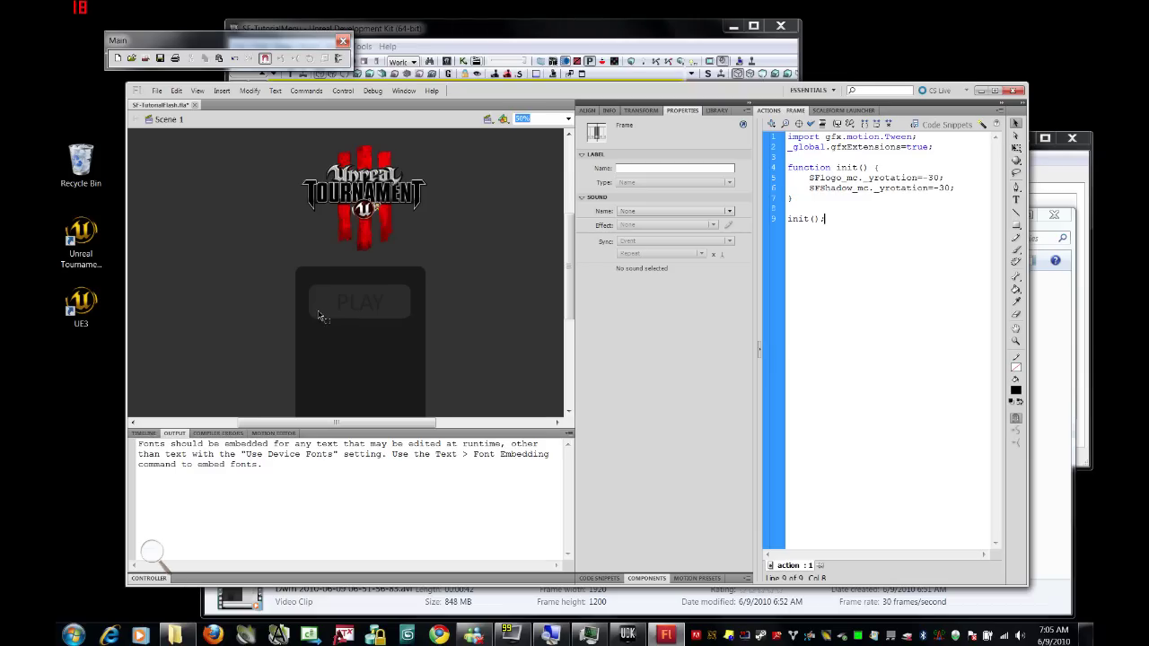
# Lock the logo and action layers in the Timeline, then select the dark shadow panel behind PLAY.
pyautogui.click(144, 434)
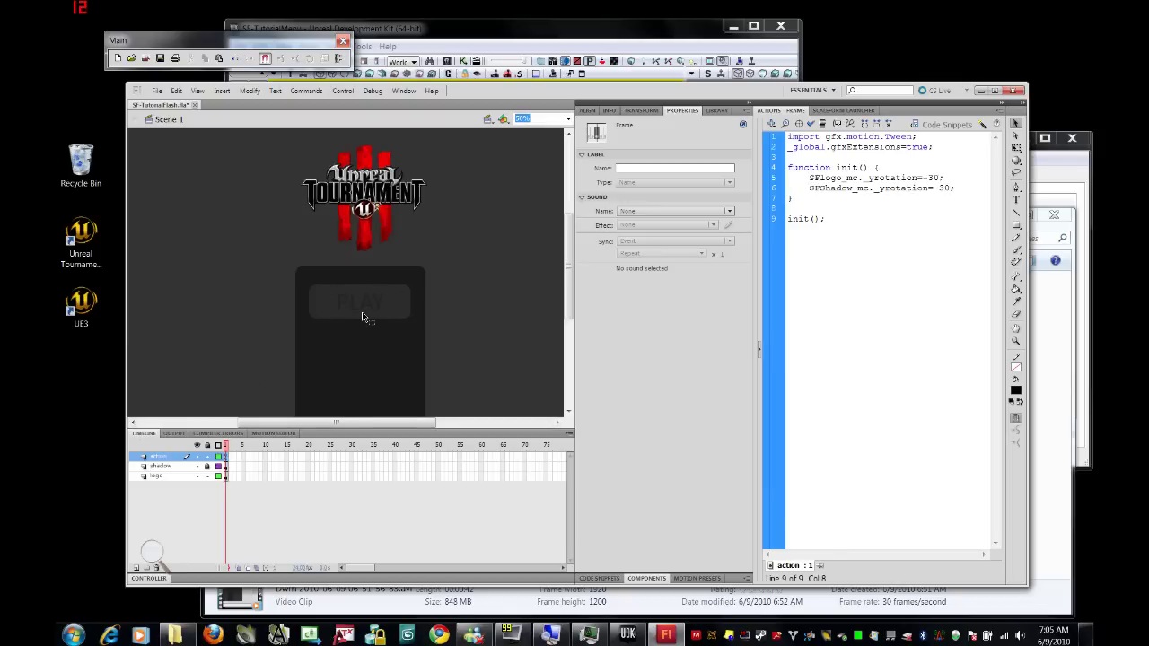
pyautogui.click(208, 476)
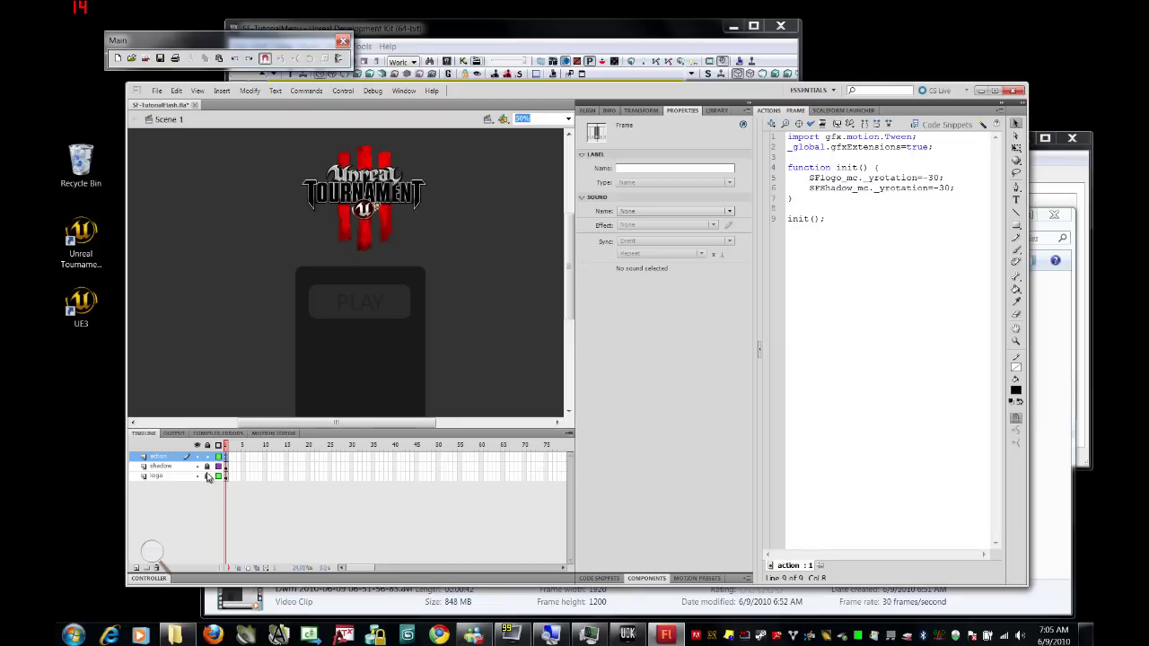
pyautogui.click(208, 457)
pyautogui.click(372, 357)
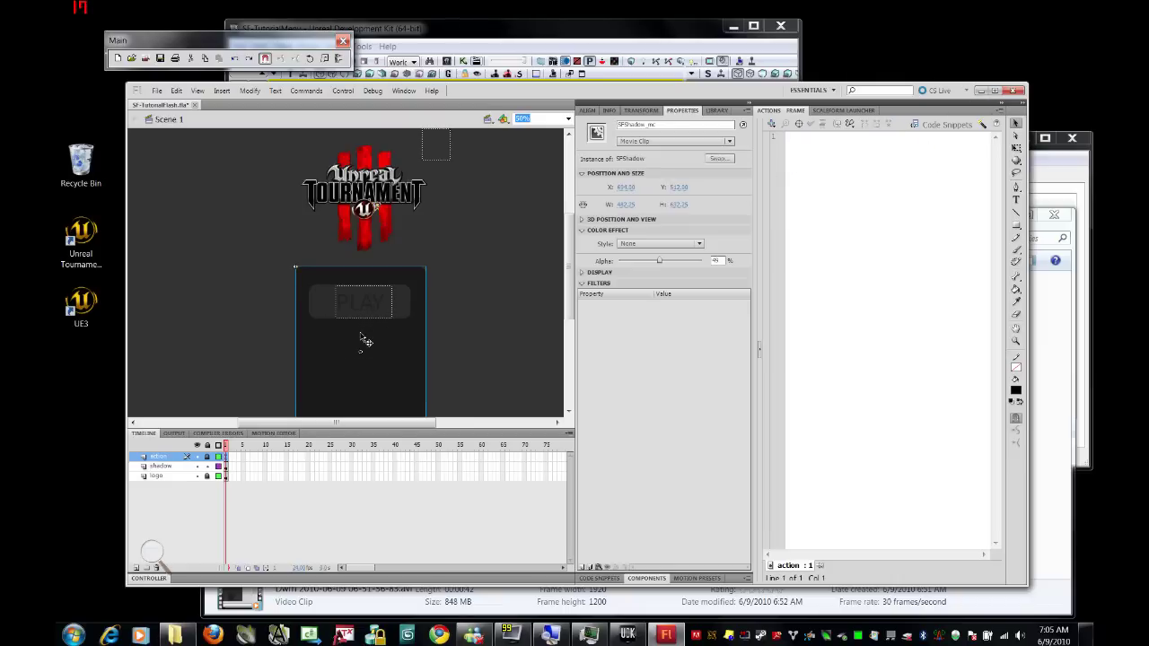
# Enter the SFShadow symbol, select the PLAY button instance and open its Actions script.
pyautogui.doubleClick(366, 340)
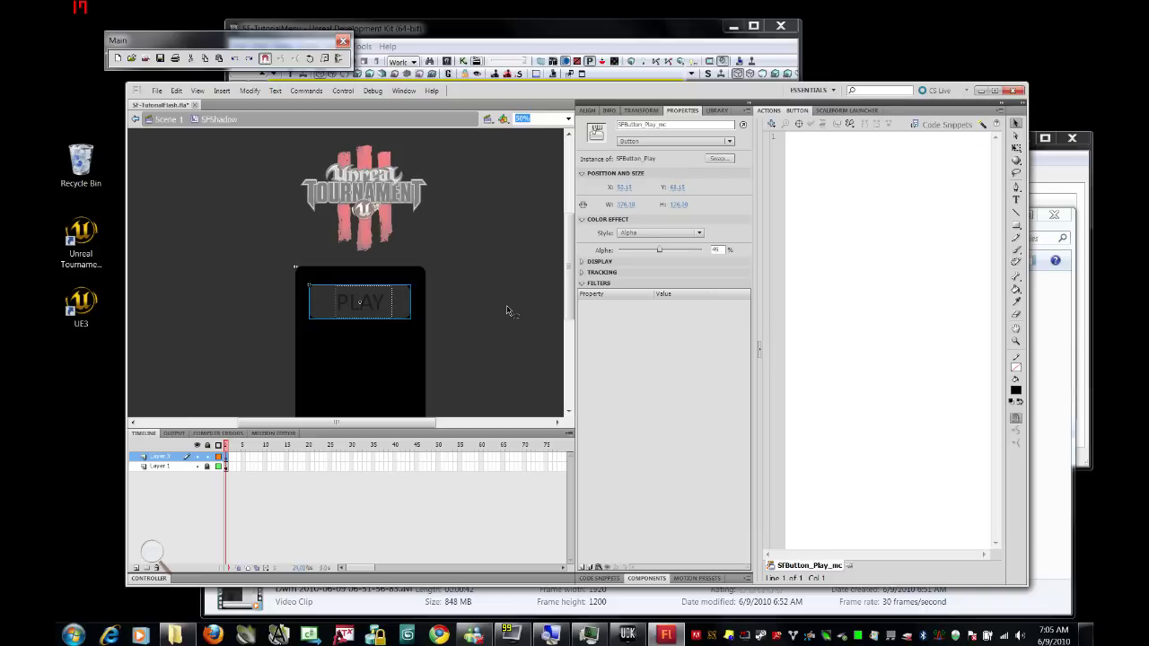
pyautogui.click(452, 299)
pyautogui.click(402, 307)
pyautogui.rightClick(399, 304)
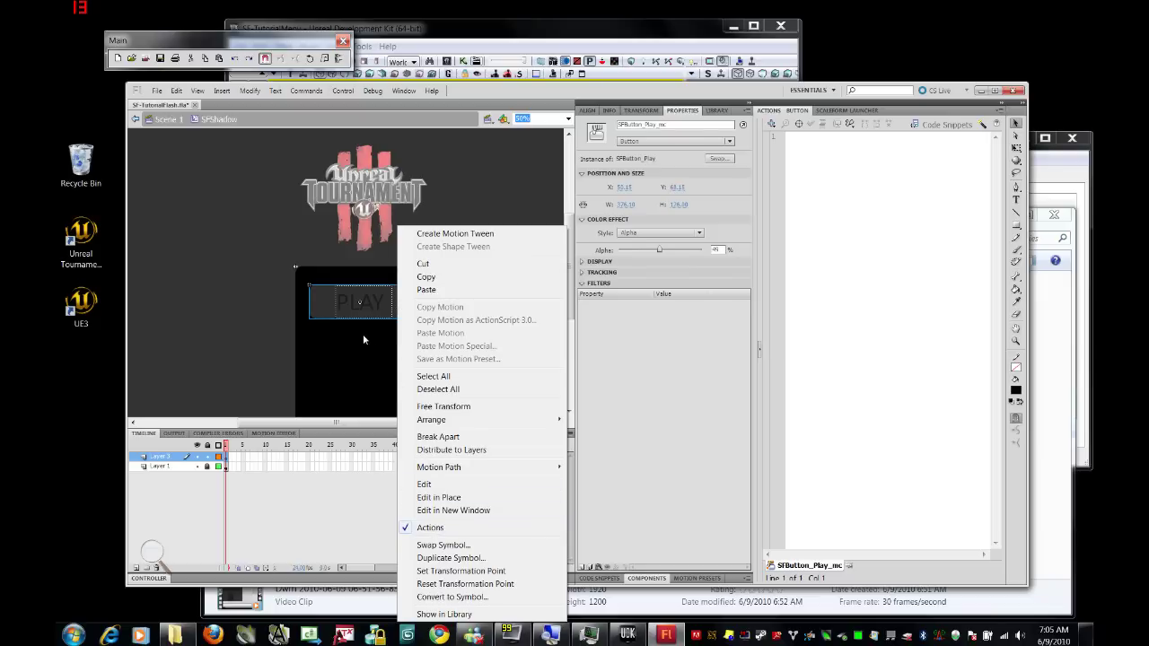
pyautogui.click(868, 239)
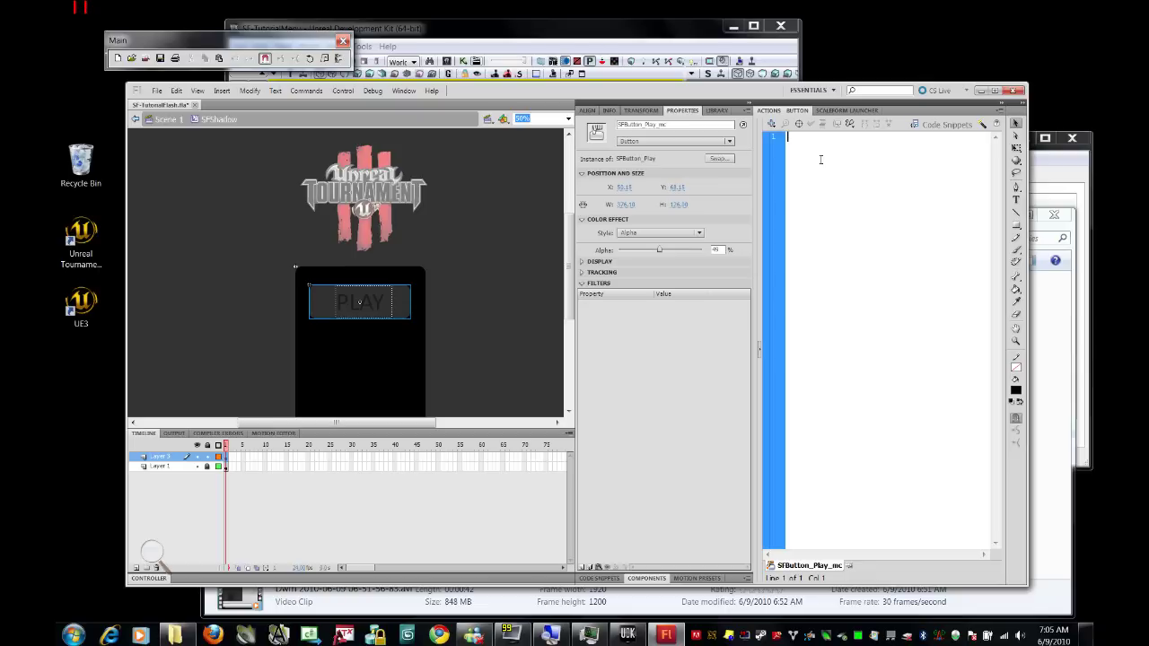
# Write an on (rollOver){ handler containing SFButton_Play_mc._x=-6000 in the PLAY button script.
pyautogui.write('on (r')
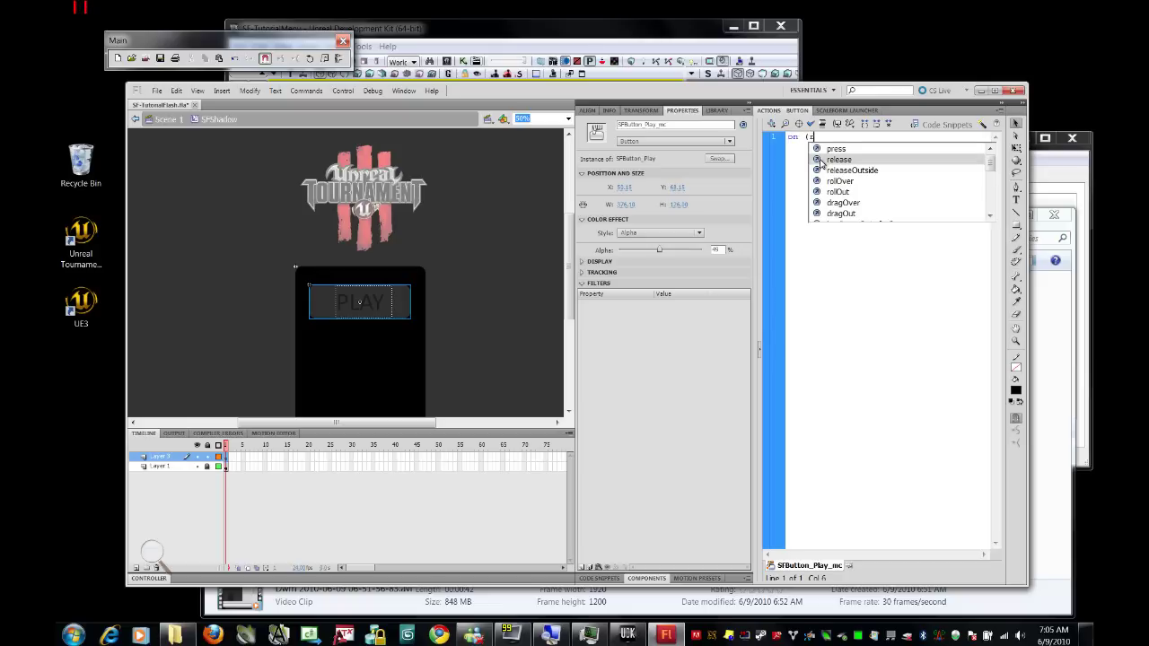
pyautogui.write('ollOv')
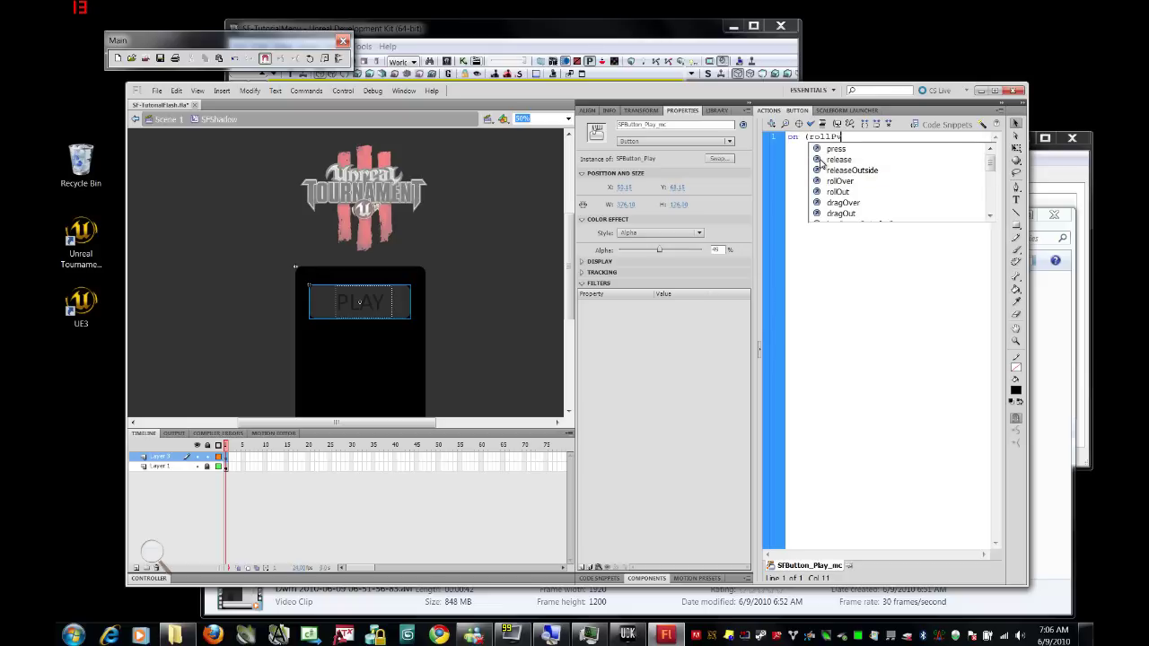
pyautogui.write('er')
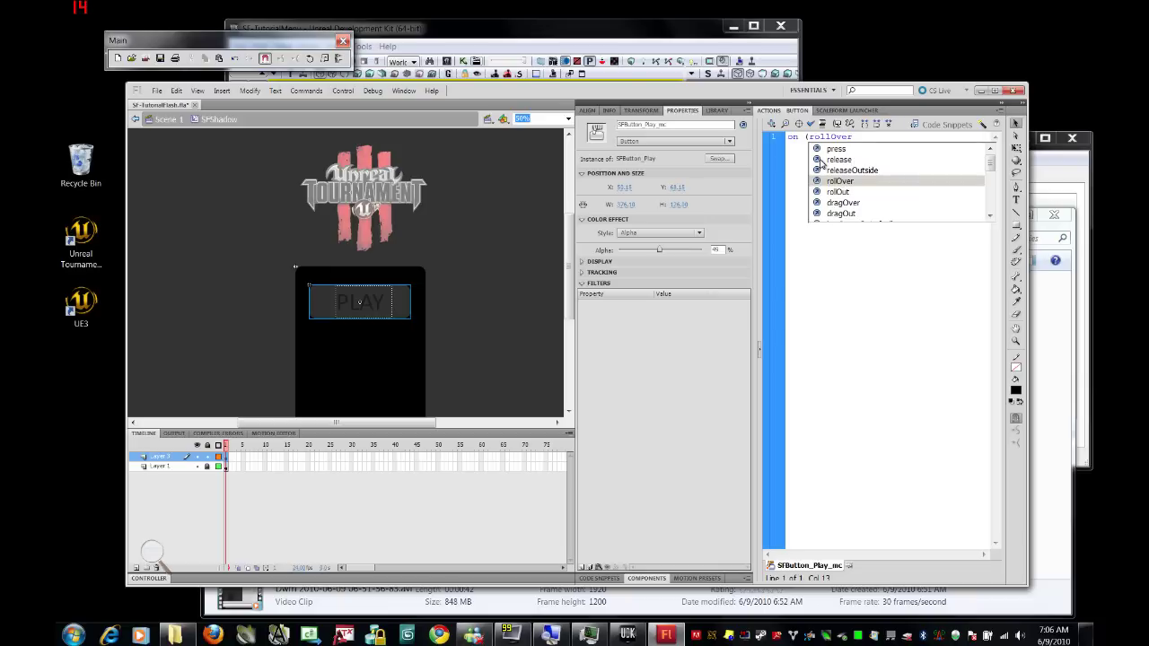
pyautogui.write(')')
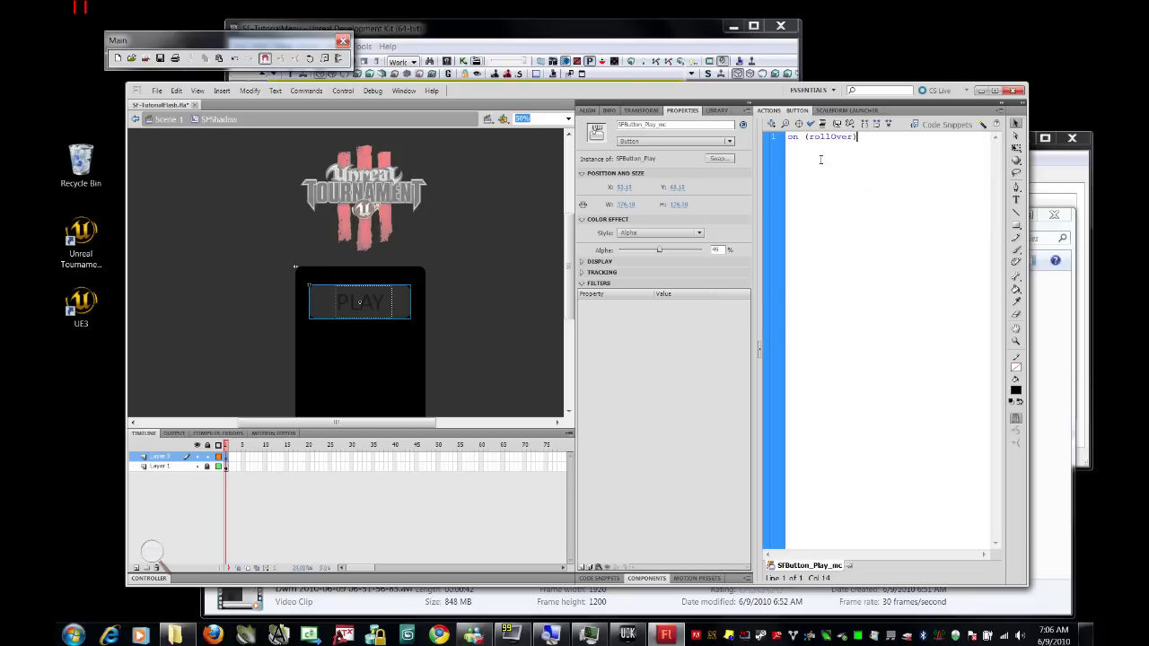
pyautogui.write('{')
pyautogui.press('Return')
pyautogui.write('SFButton_Play_mc.')
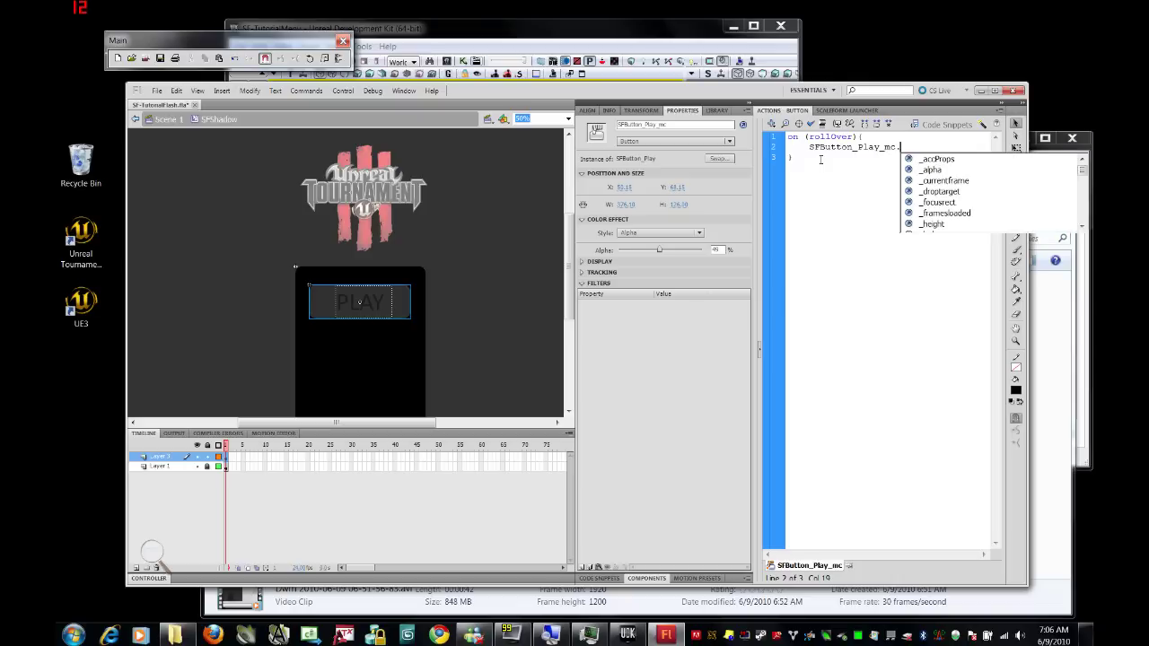
pyautogui.write('_')
pyautogui.write('x')
pyautogui.write('=')
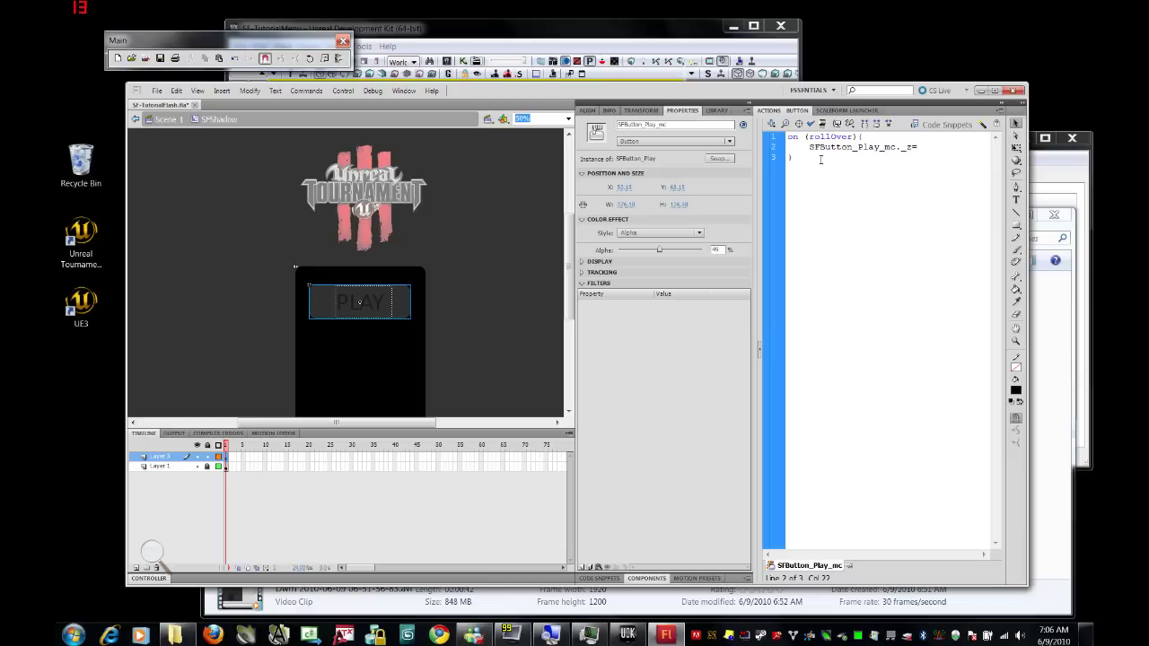
pyautogui.write('-6000;')
# Add an on (rollOut){ } handler below rollOver with an SFButton_Play_mc line inside its braces.
pyautogui.press('Return')
pyautogui.write('on (ro')
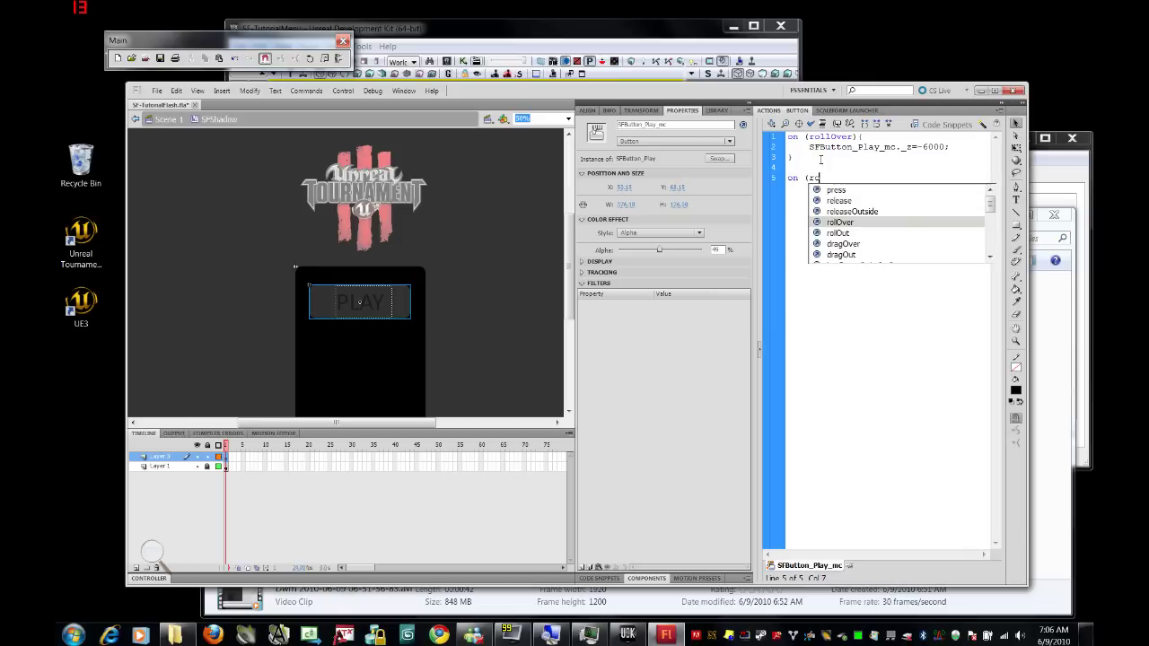
pyautogui.write('llOut')
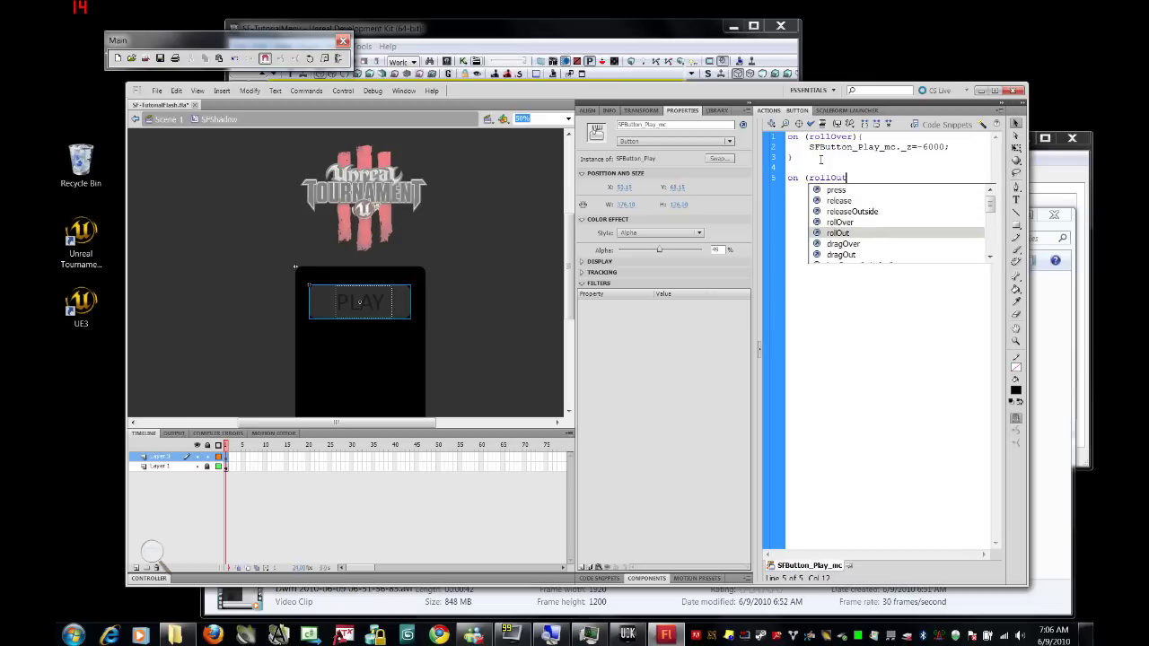
pyautogui.press('Return')
pyautogui.write('{   ')
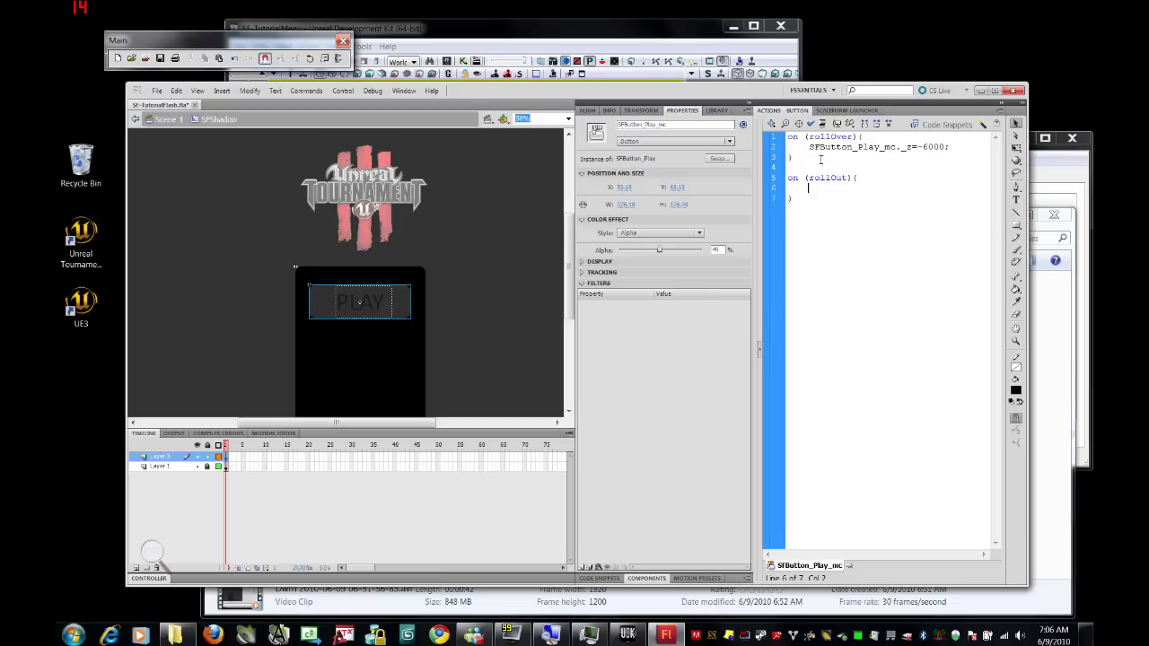
pyautogui.write('}')
pyautogui.press('BackSpace')
pyautogui.press('BackSpace')
pyautogui.press('Tab')
pyautogui.write('SFButton_Play_mc.0;')
# Test the movie with FxMediaPlayerNoDebug from the Scaleform Launcher, then move and minimize GFxPlayer.
pyautogui.click(826, 111)
pyautogui.click(835, 137)
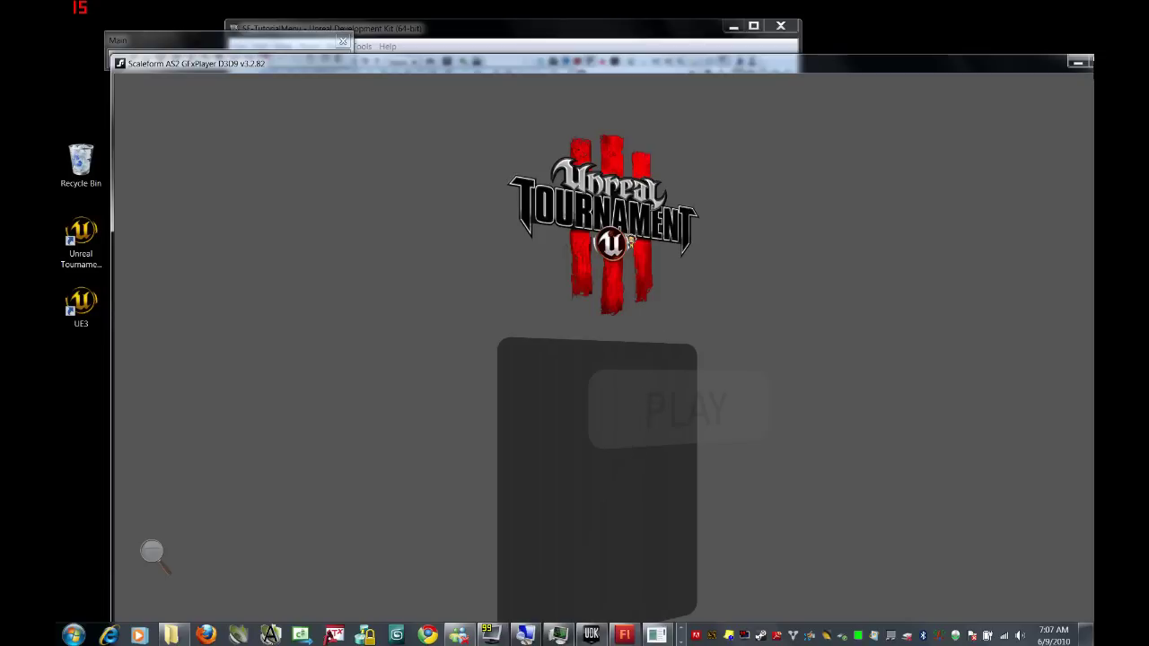
pyautogui.moveTo(1059, 62); pyautogui.dragTo(1004, 69)
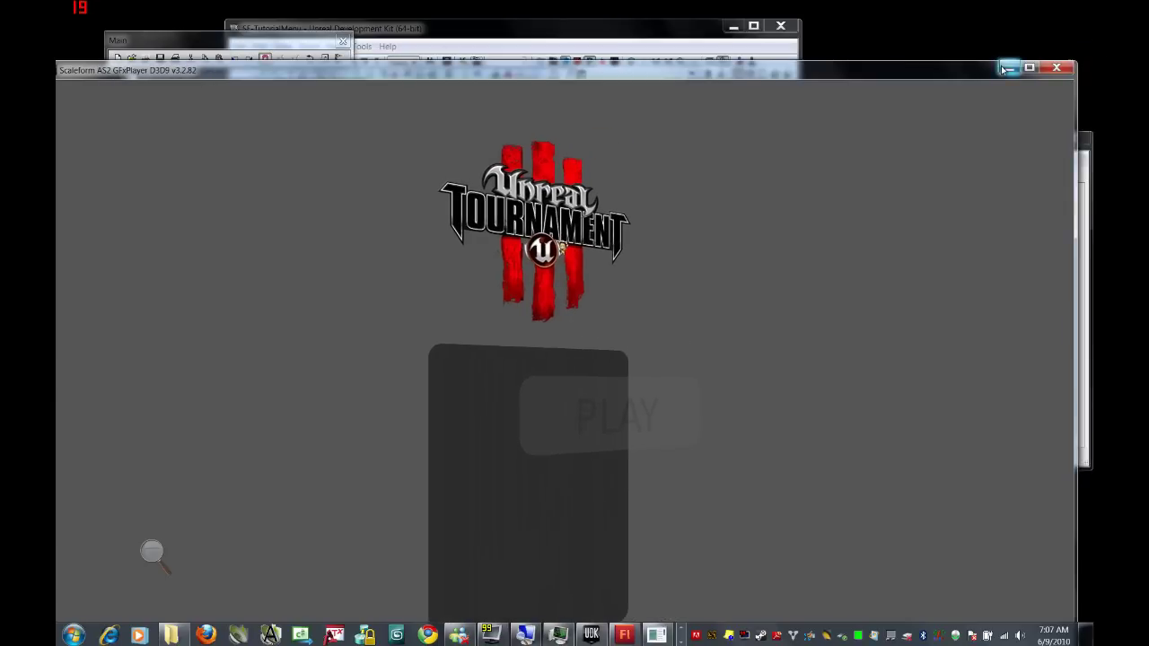
pyautogui.click(1009, 69)
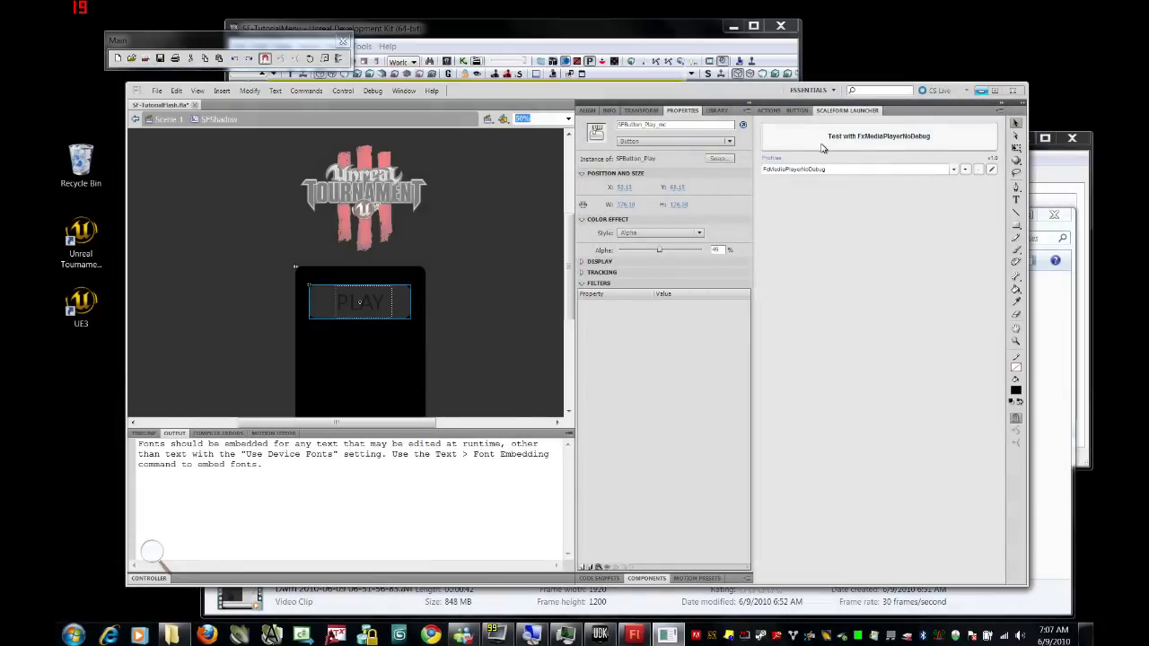
# Complete the rollOut line as SFButton_Play_mc._z=0 and dismiss the code hints.
pyautogui.click(792, 110)
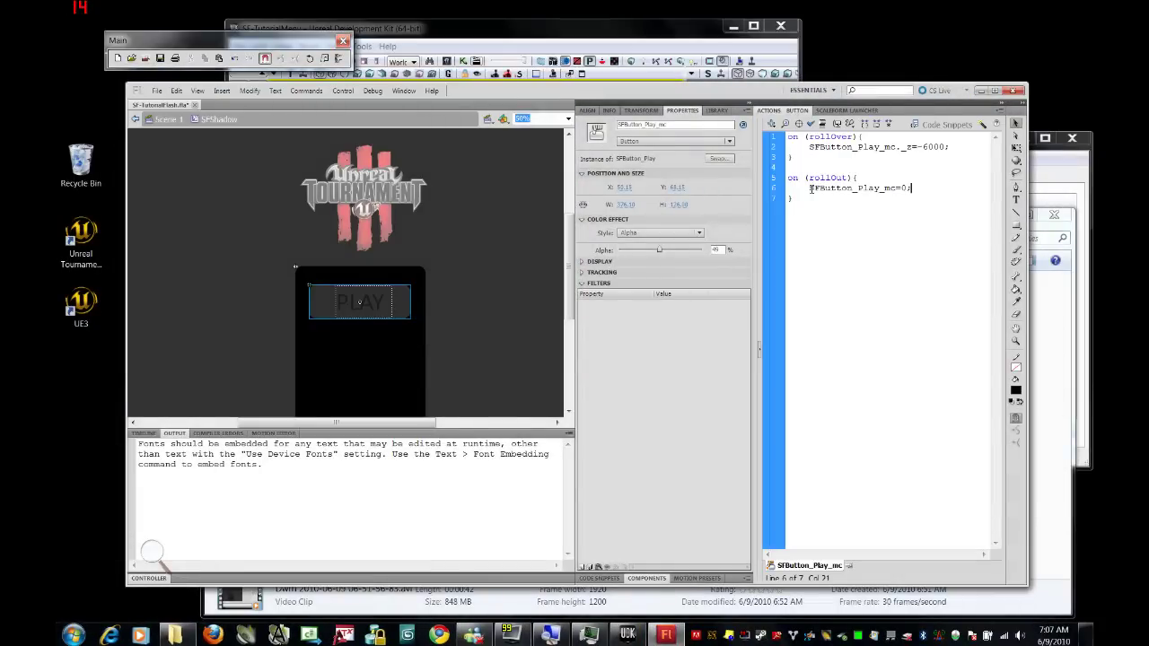
pyautogui.click(896, 187)
pyautogui.write('.')
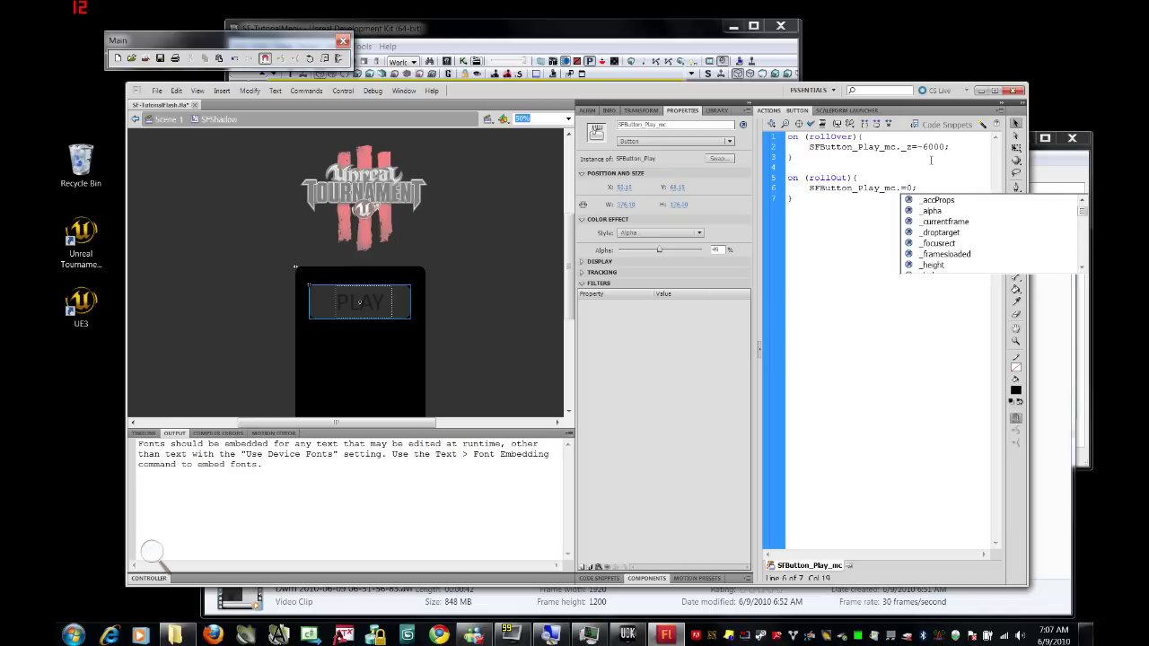
pyautogui.write('_z')
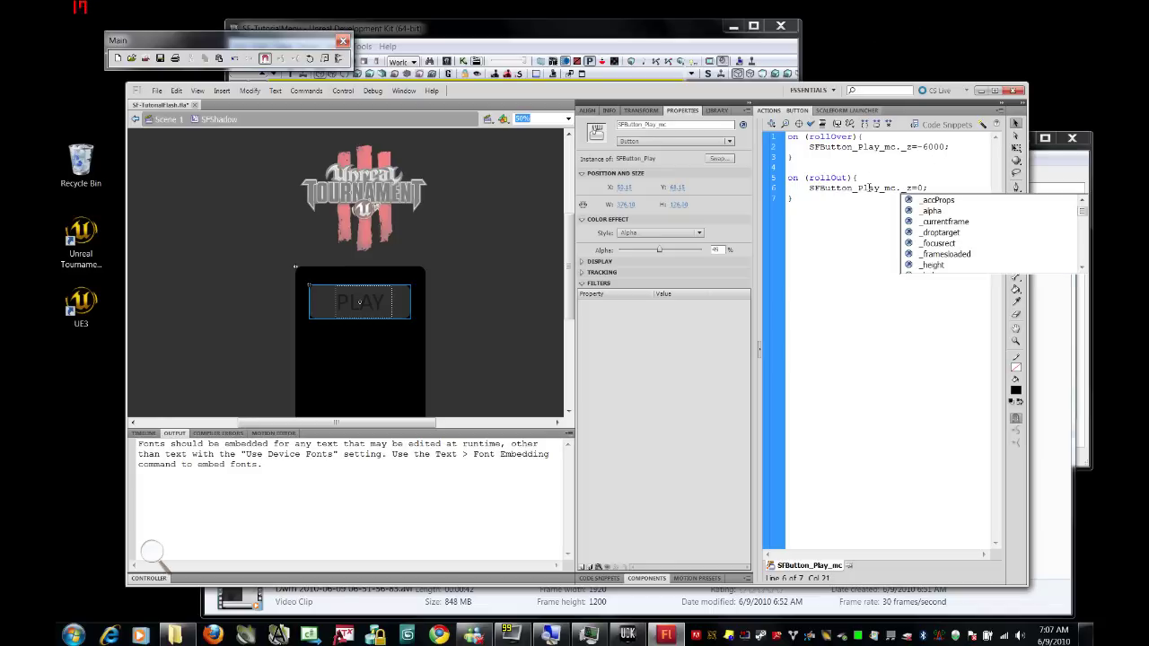
pyautogui.press('Escape')
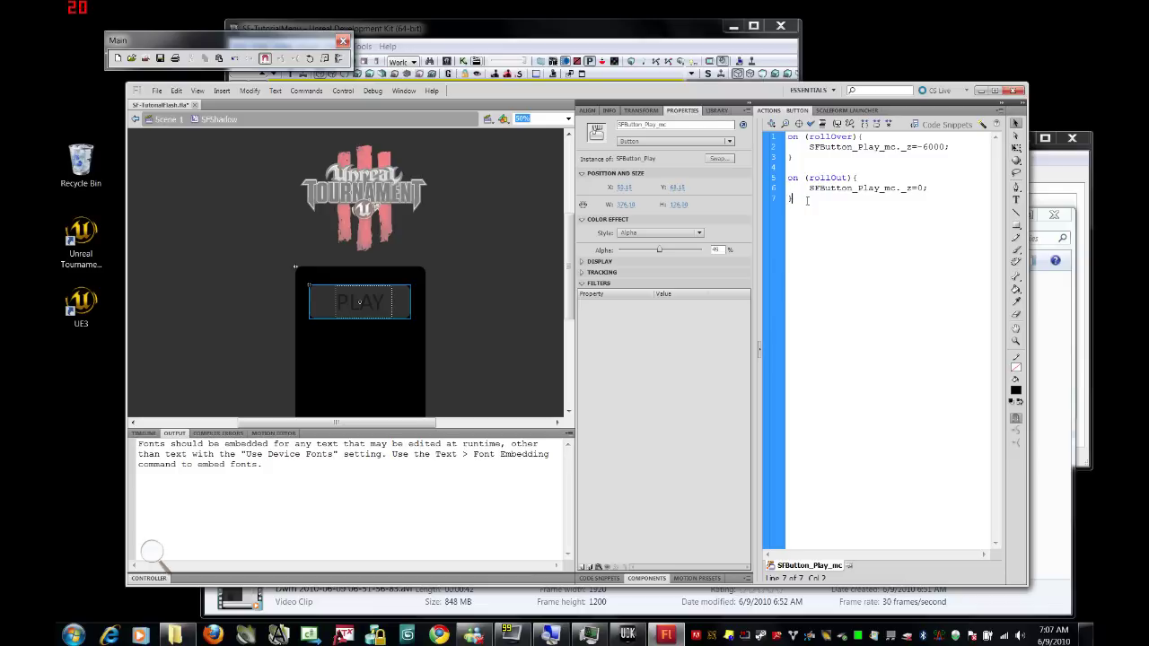
# Add an on (press){ fscommand("openmap"); } handler below rollOut and hide the Actions panel with F9.
pyautogui.press('Return')
pyautogui.write('on (press')
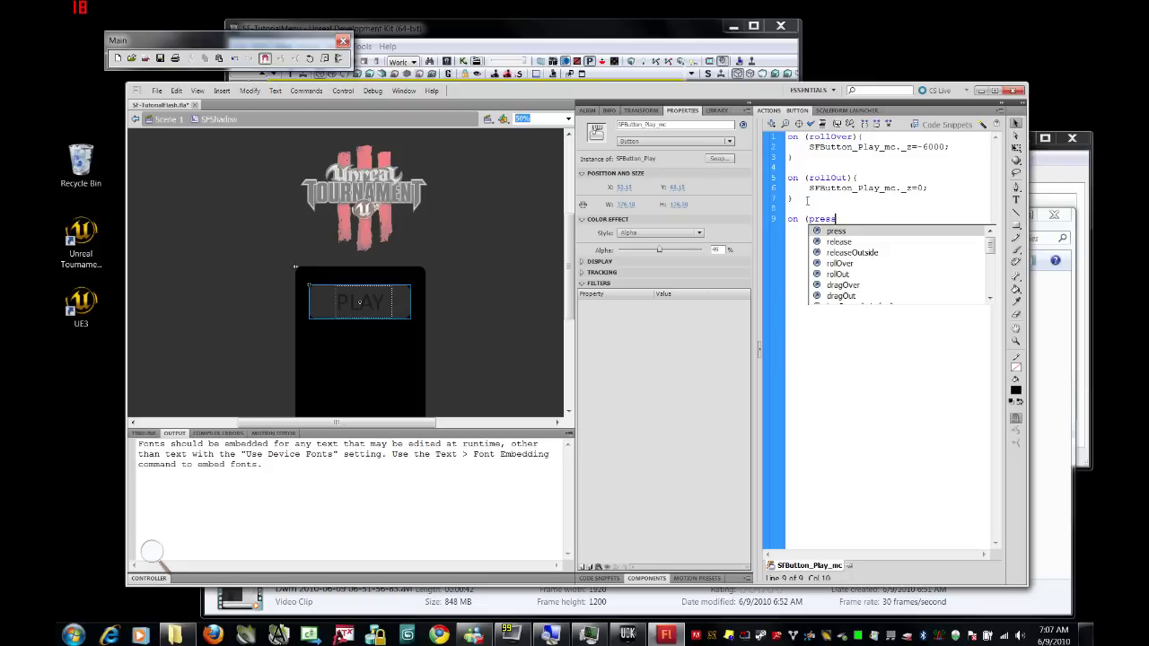
pyautogui.write(')')
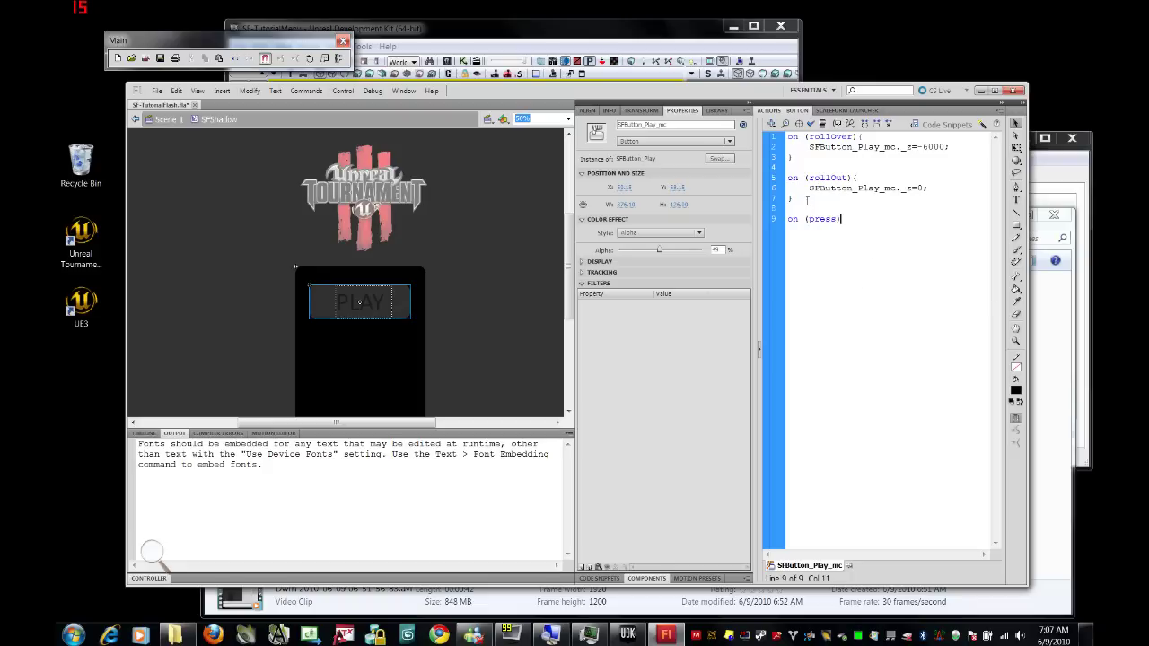
pyautogui.write('{')
pyautogui.press('Return')
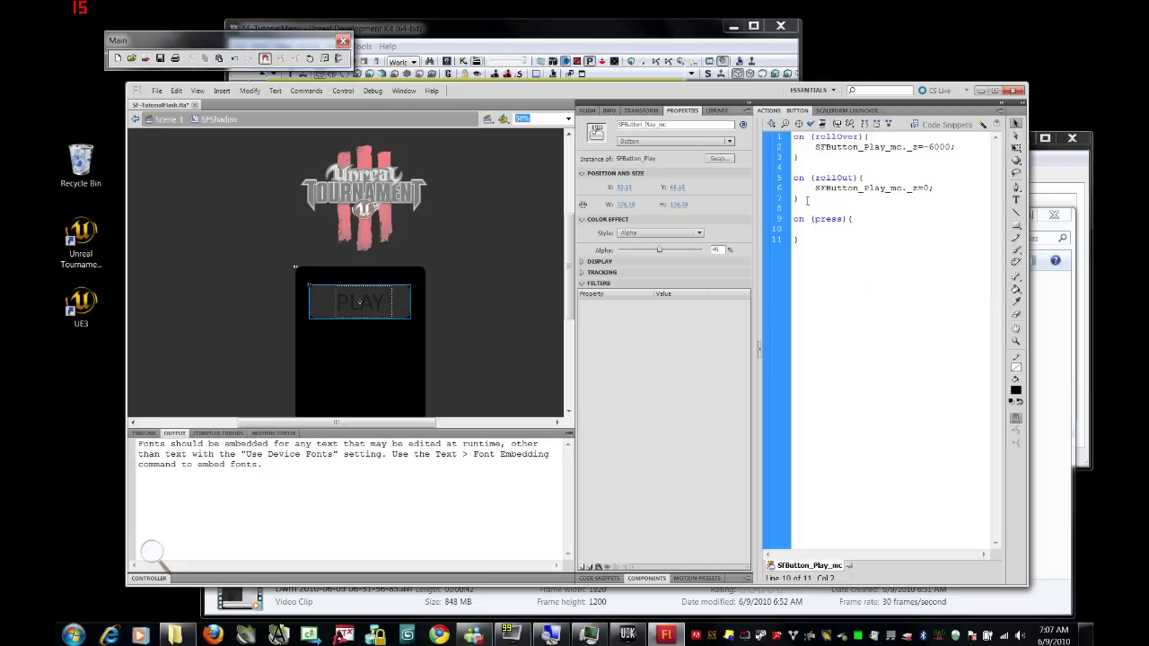
pyautogui.write('fscommand(')
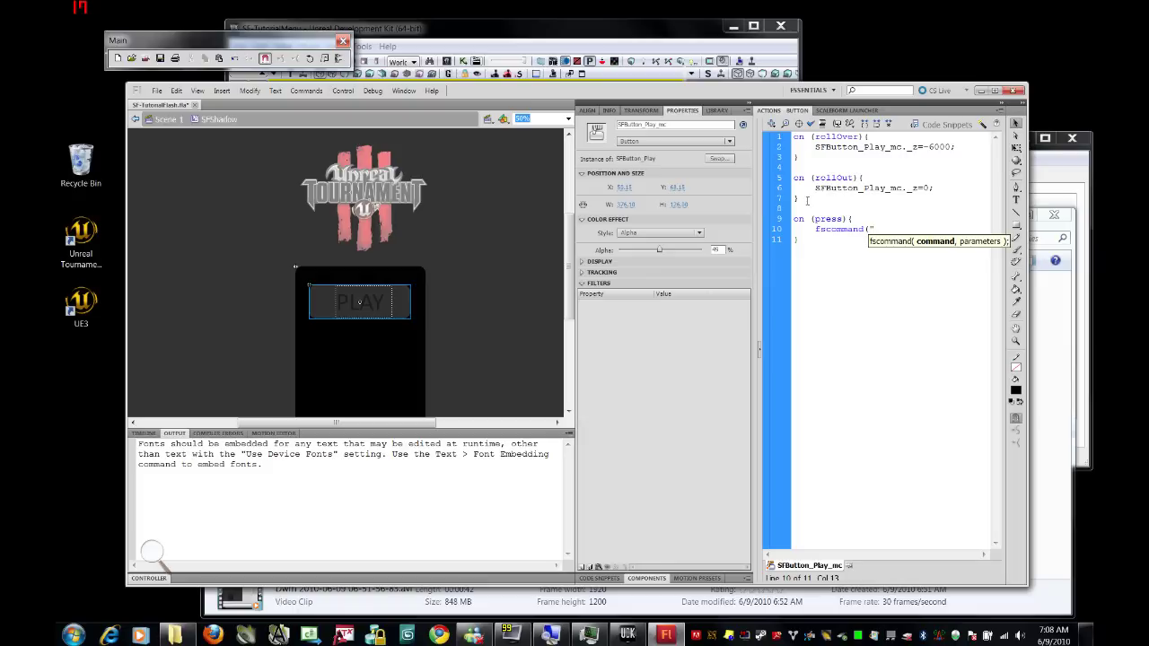
pyautogui.write('openmap")')
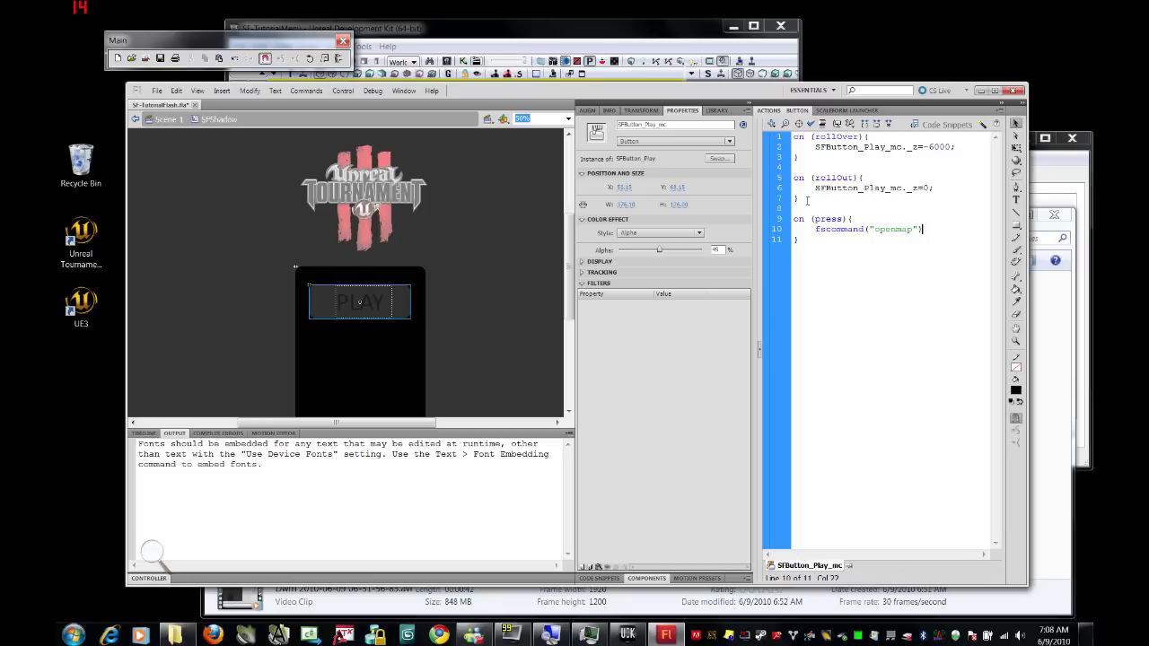
pyautogui.write(';')
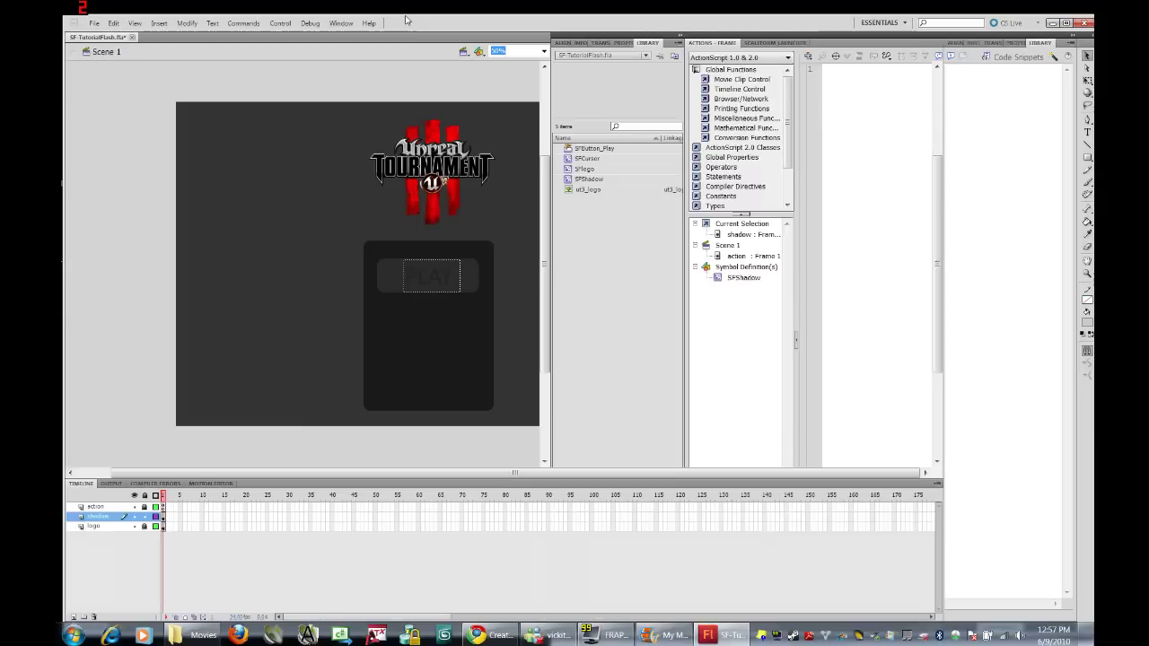
pyautogui.press('F9')
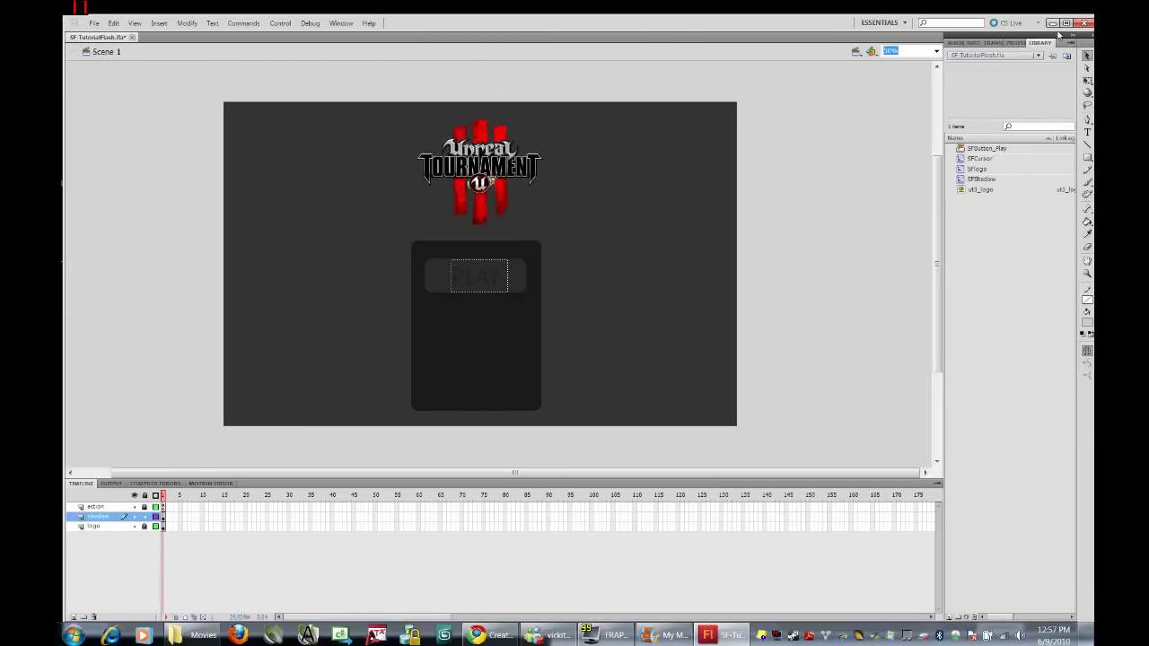
# Test the movie in GFxPlayer via Window > Other Panels > Scaleform Launcher, then return to Scene 1.
pyautogui.click(341, 23)
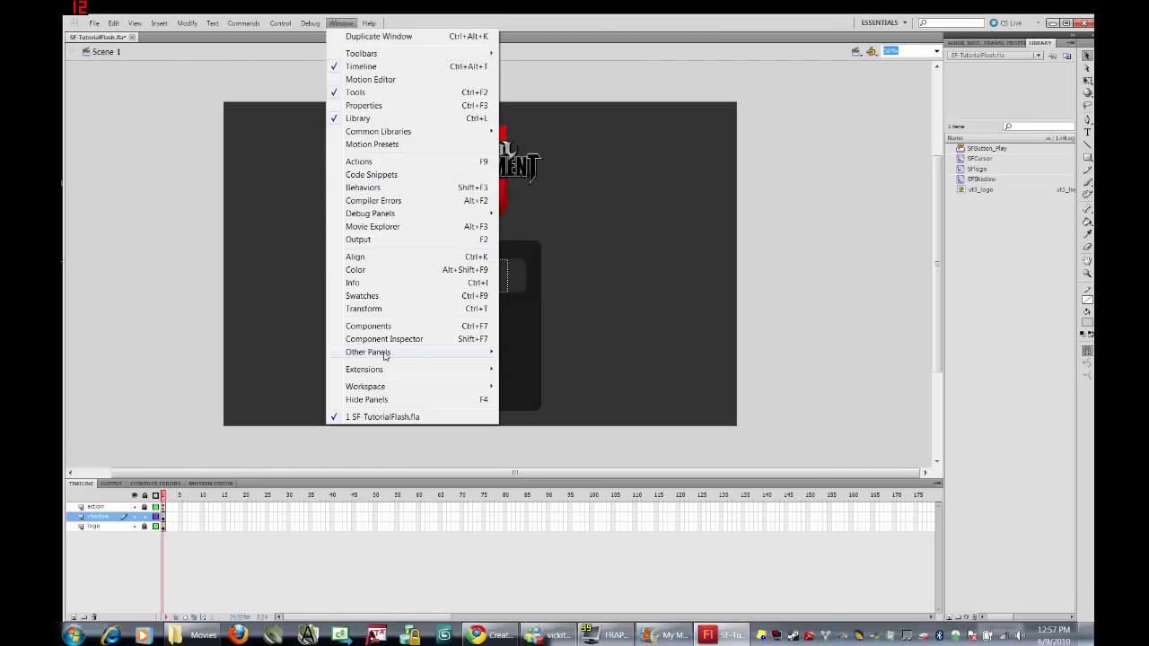
pyautogui.moveTo(388, 358)
pyautogui.click(254, 435)
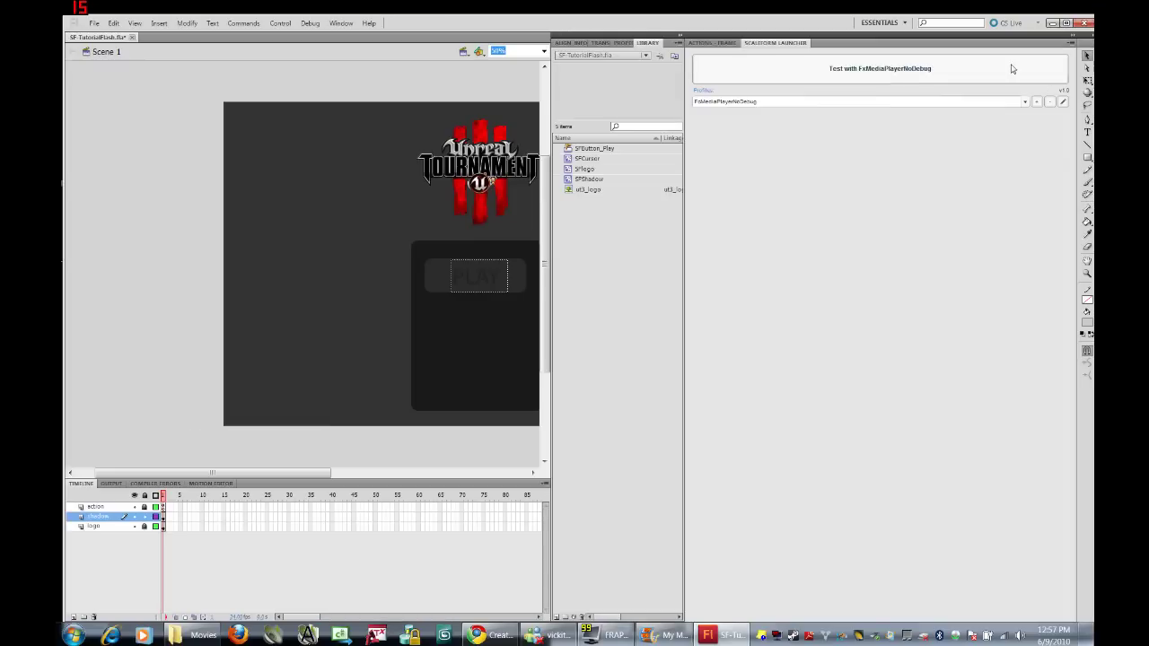
pyautogui.click(888, 78)
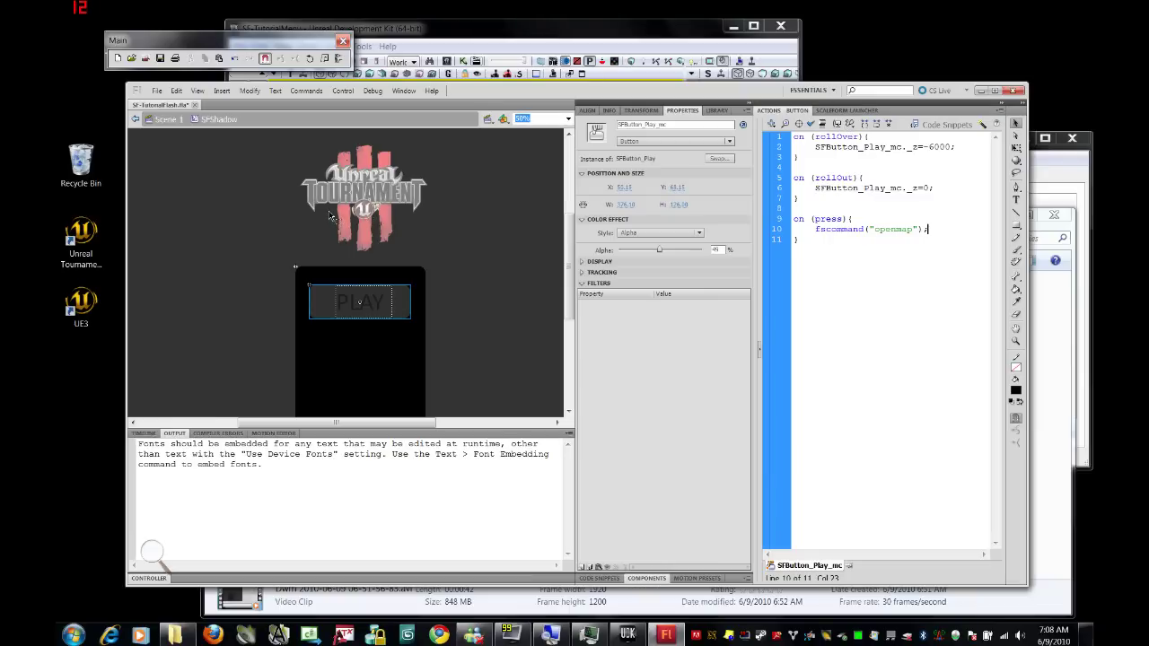
pyautogui.click(166, 119)
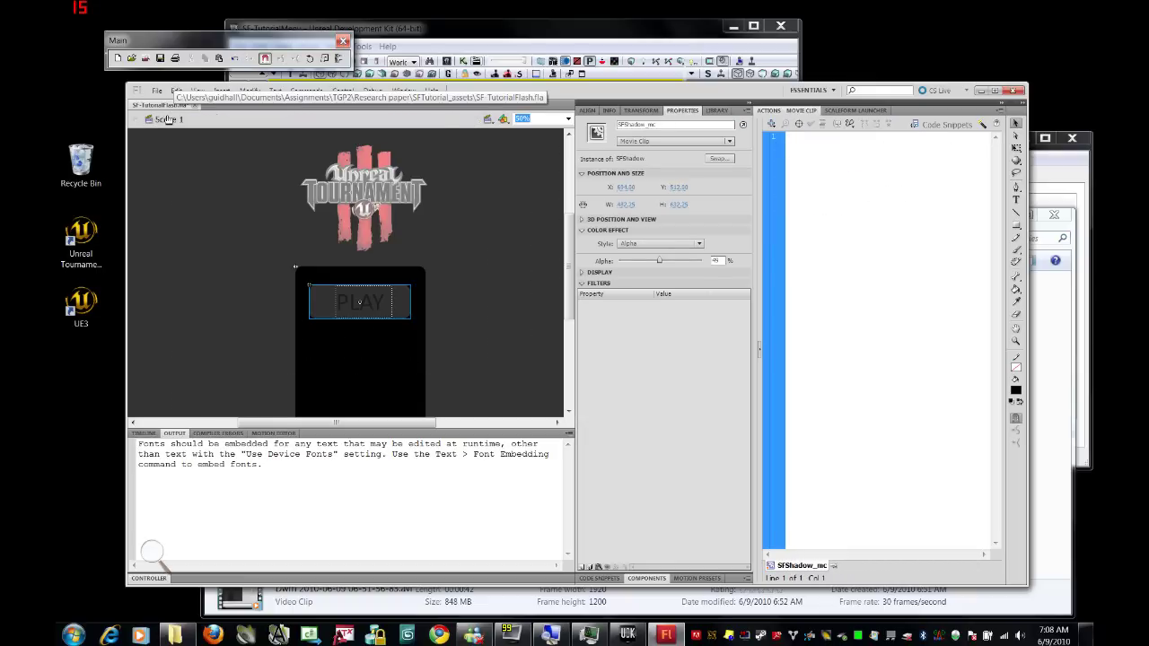
# On the Scene 1 timeline, lock the shadow layer, insert a new layer and name it 'cursor'.
pyautogui.click(135, 438)
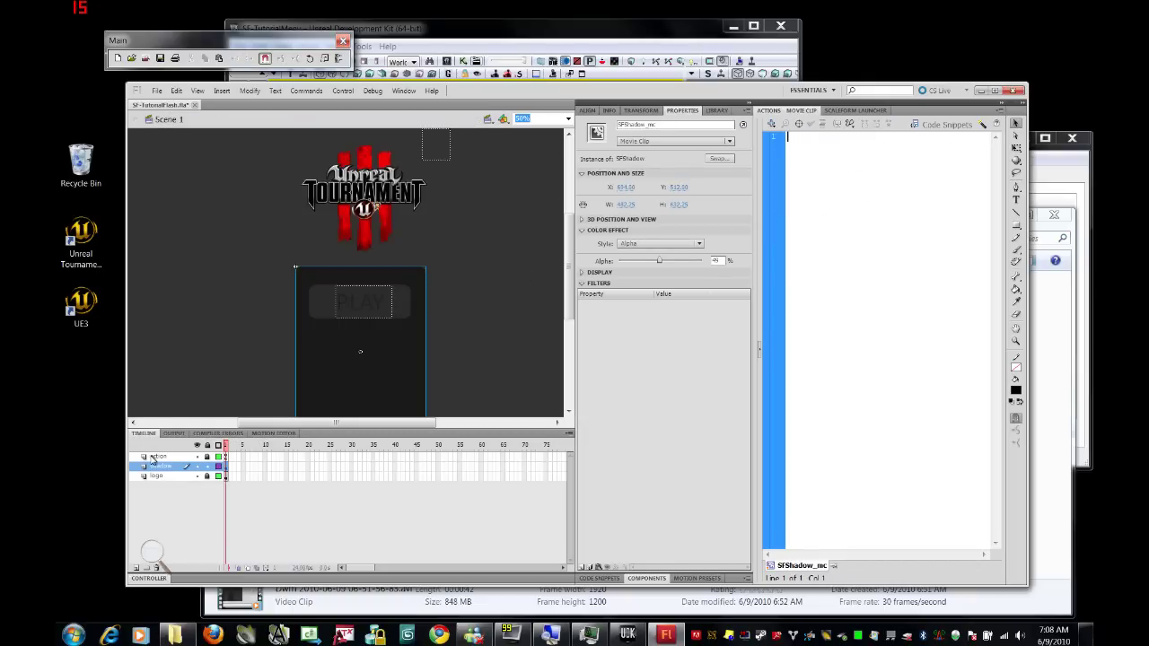
pyautogui.click(208, 466)
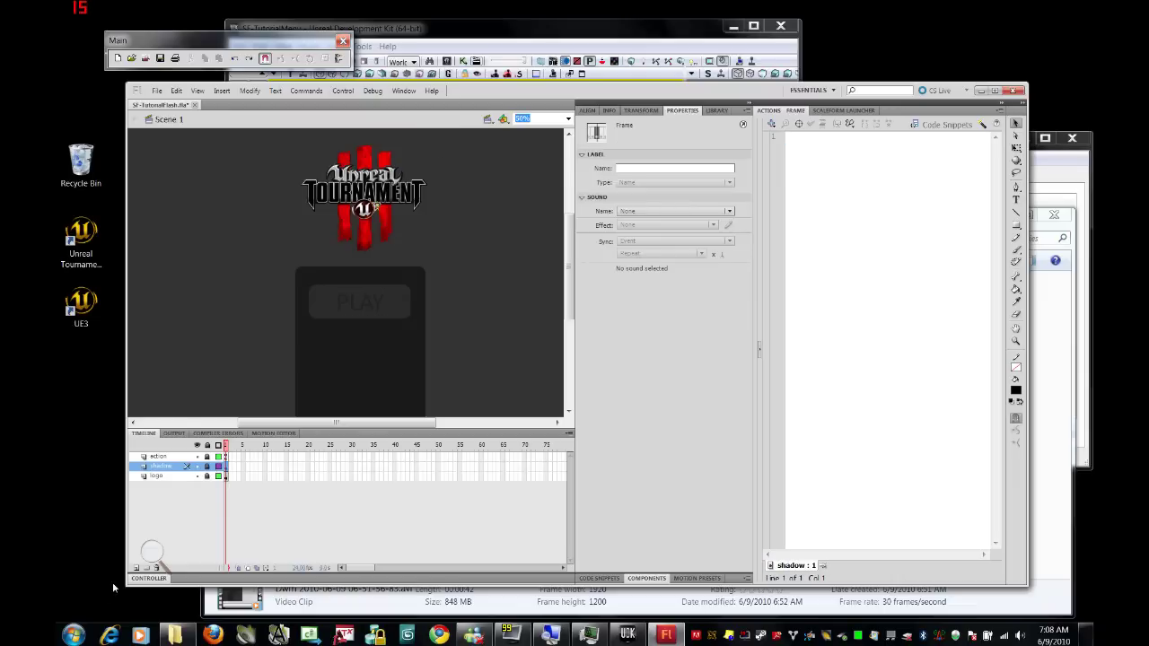
pyautogui.click(135, 568)
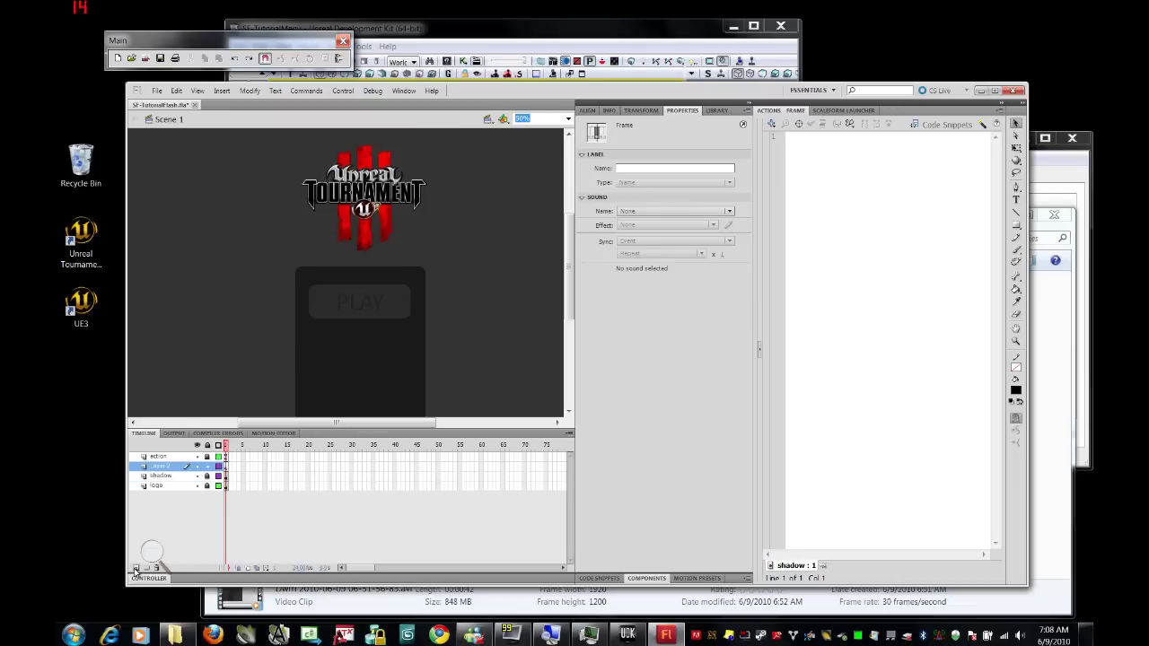
pyautogui.doubleClick(160, 467)
pyautogui.write('cursor')
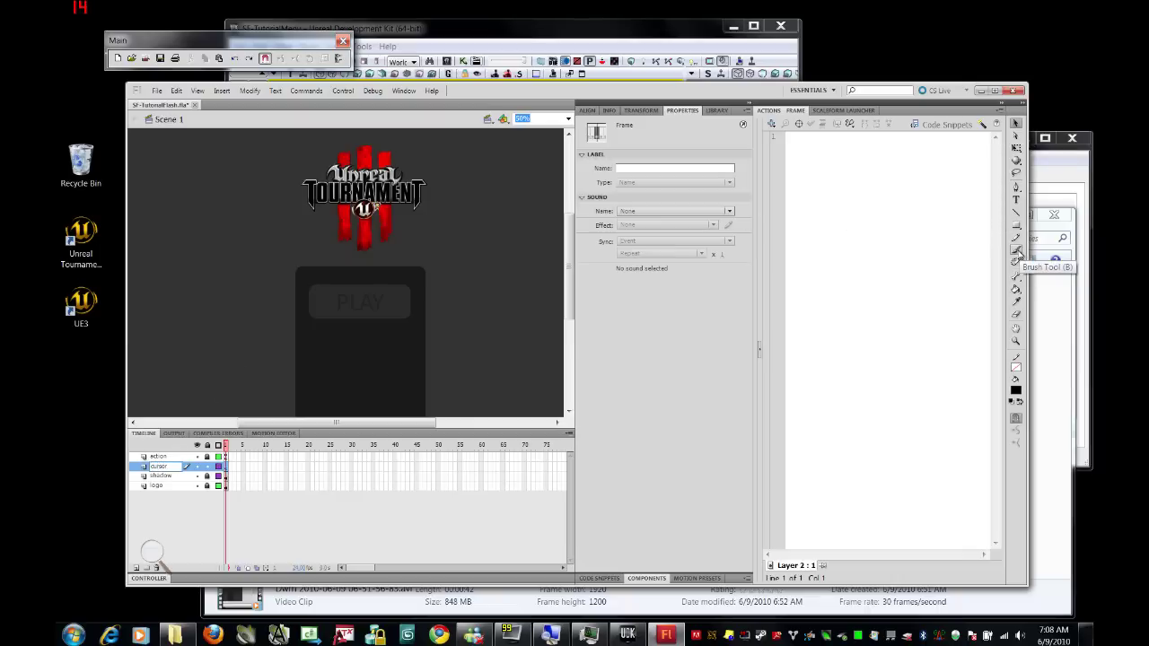
# Set up the regular Brush tool with the logo's red fill and a medium brush size.
pyautogui.click(1017, 254)
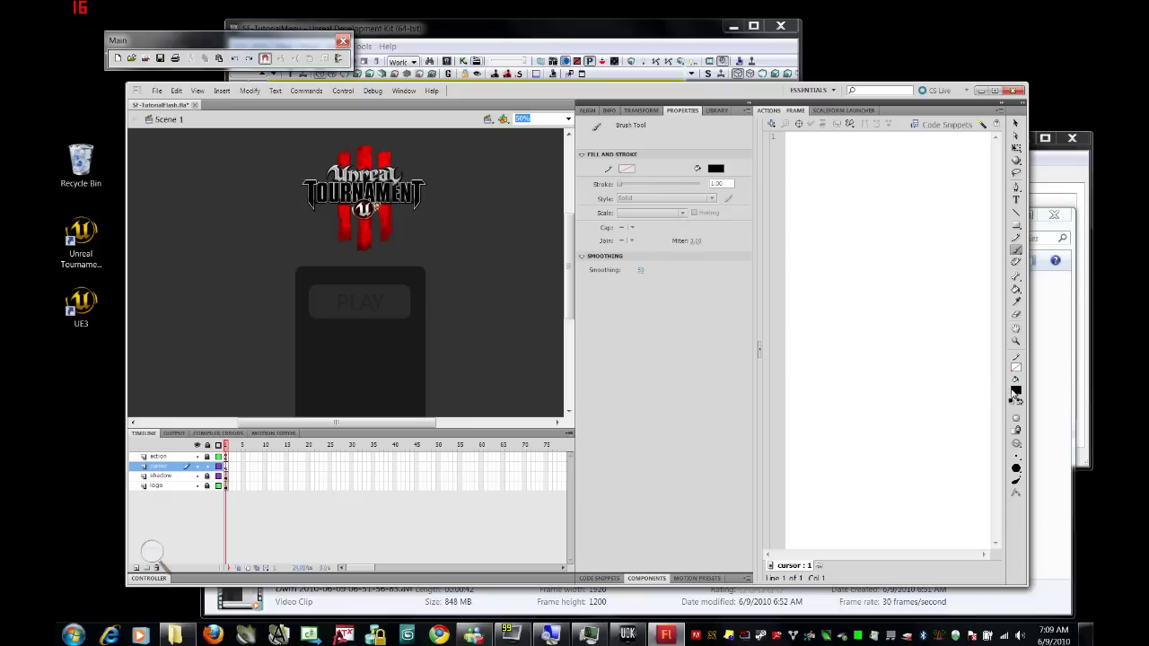
pyautogui.click(1016, 392)
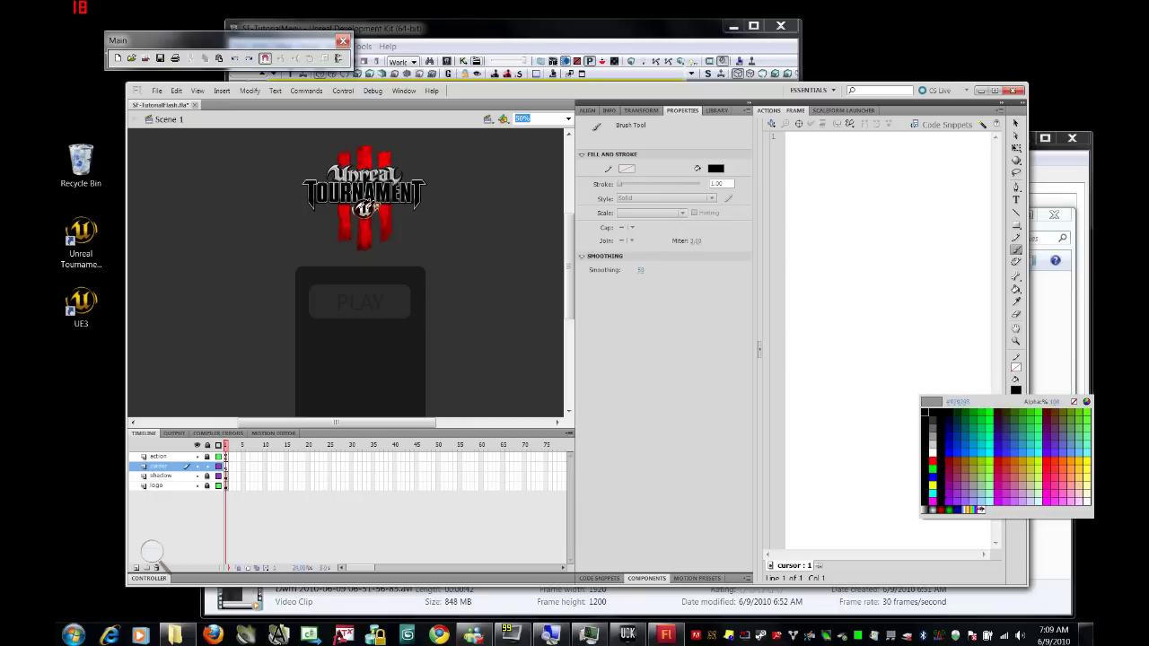
pyautogui.click(379, 209)
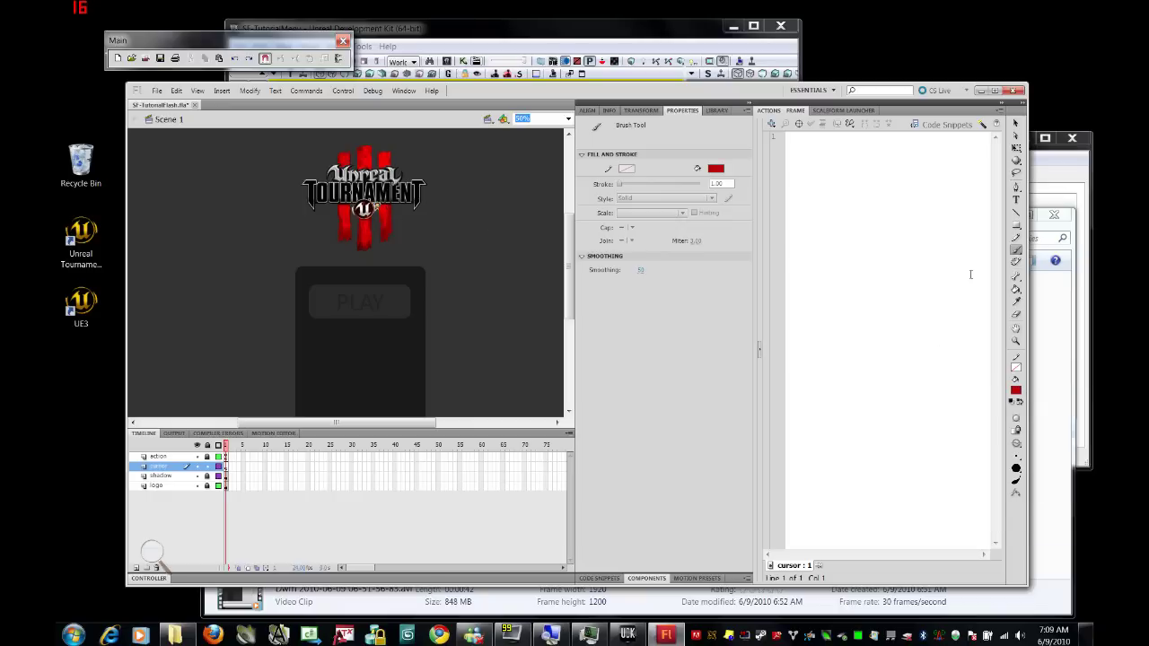
pyautogui.click(1017, 251)
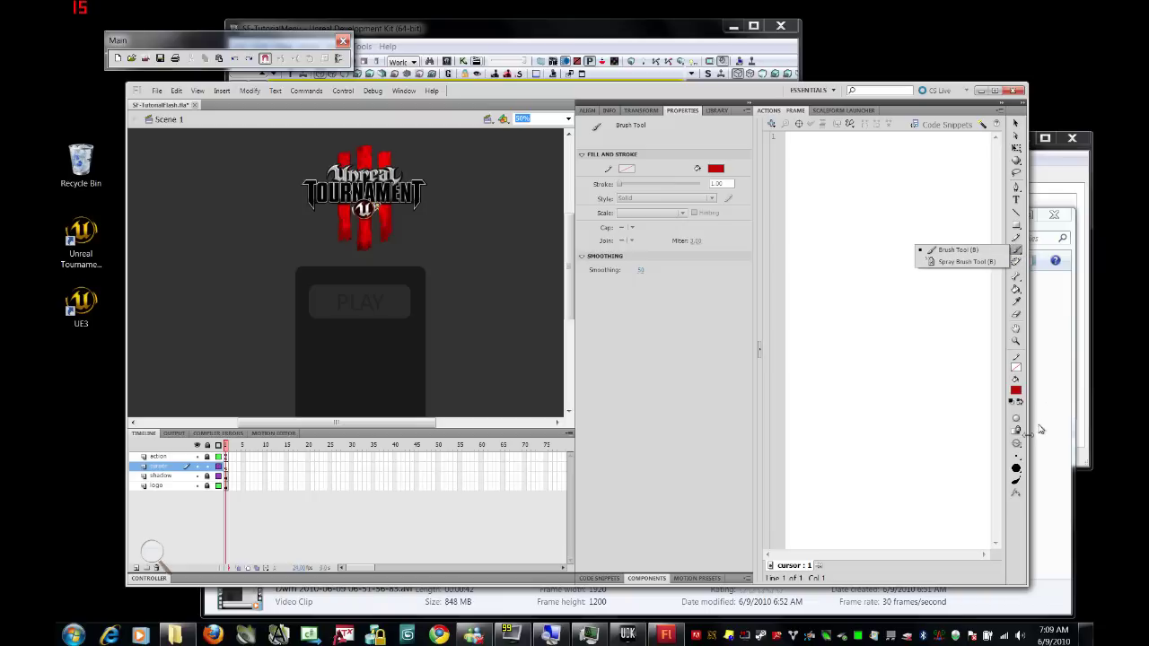
pyautogui.click(961, 251)
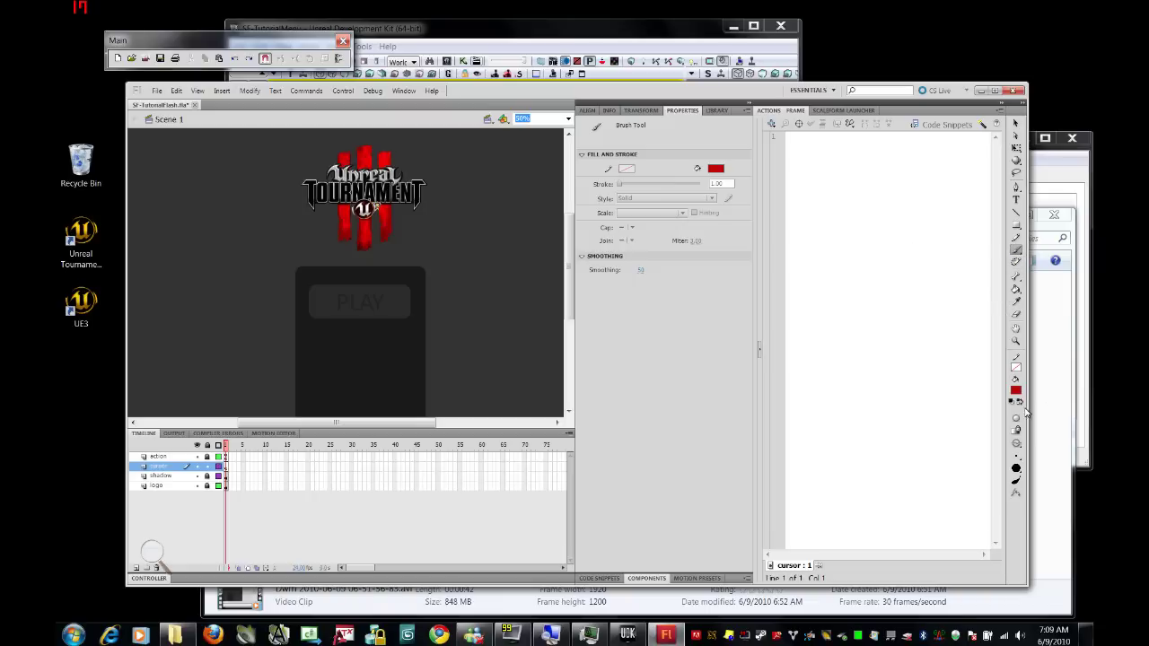
pyautogui.click(1017, 457)
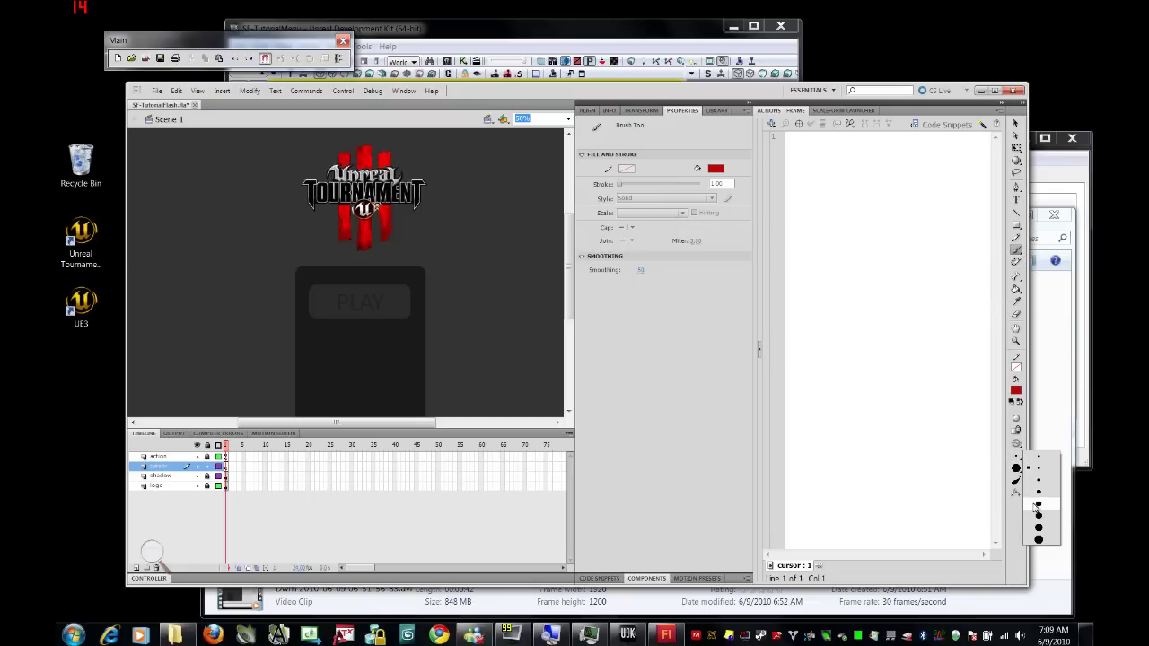
pyautogui.click(1038, 489)
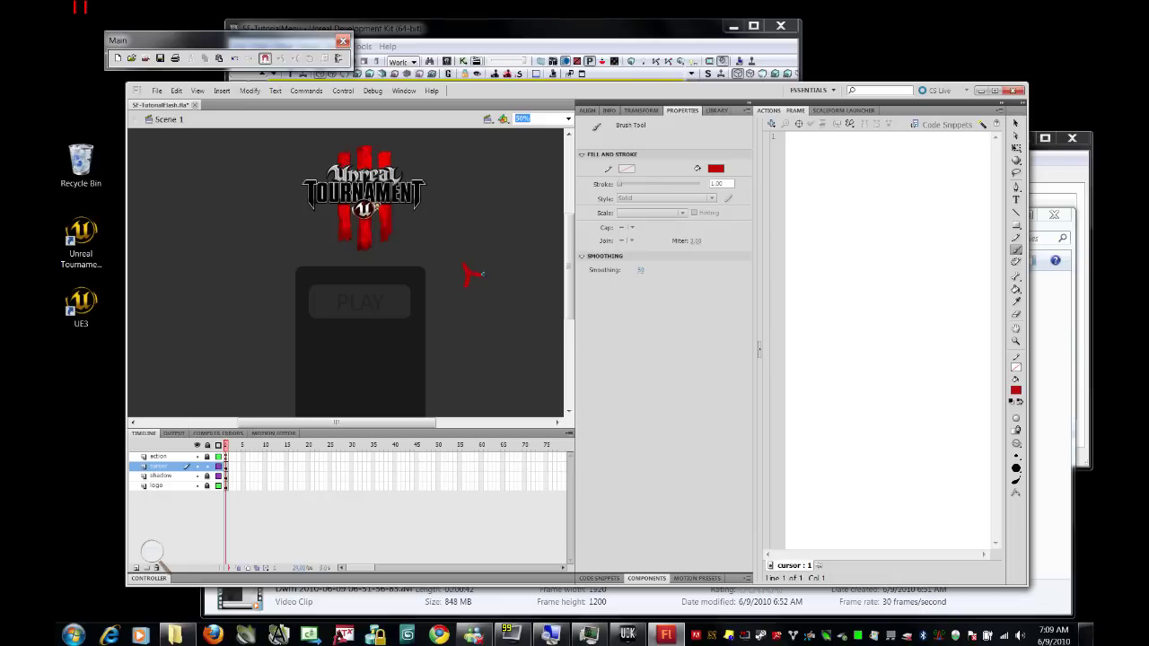
# Convert the red cursor shape into a Movie Clip symbol named SFCursor, registered top-left.
pyautogui.click(1016, 123)
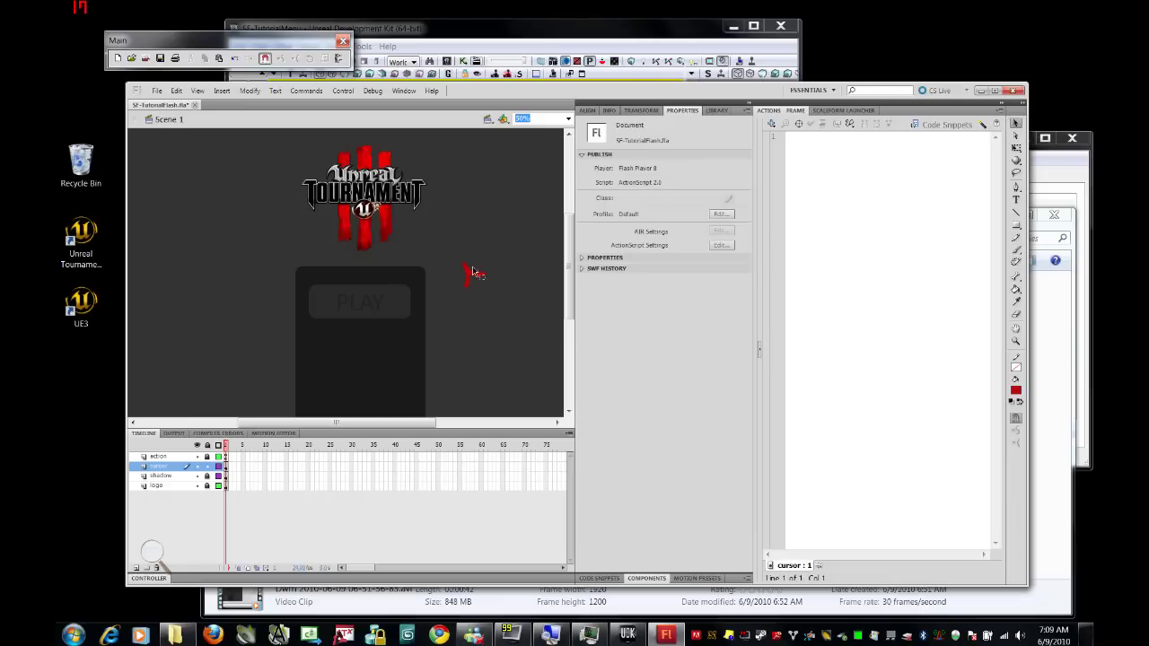
pyautogui.rightClick(466, 275)
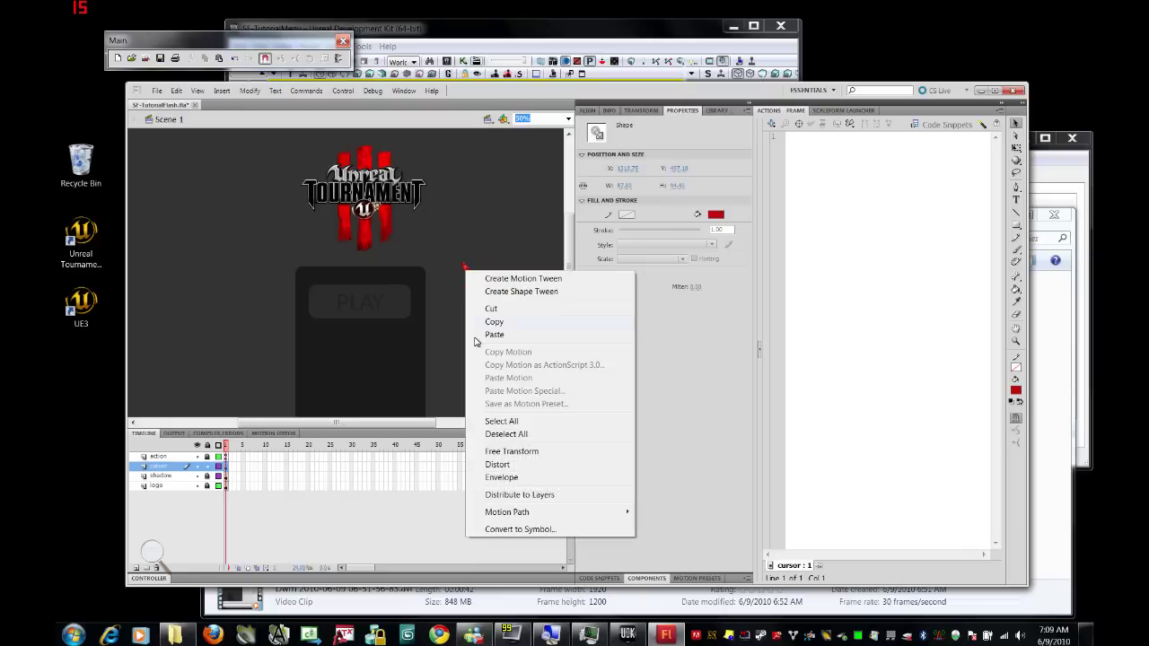
pyautogui.click(482, 530)
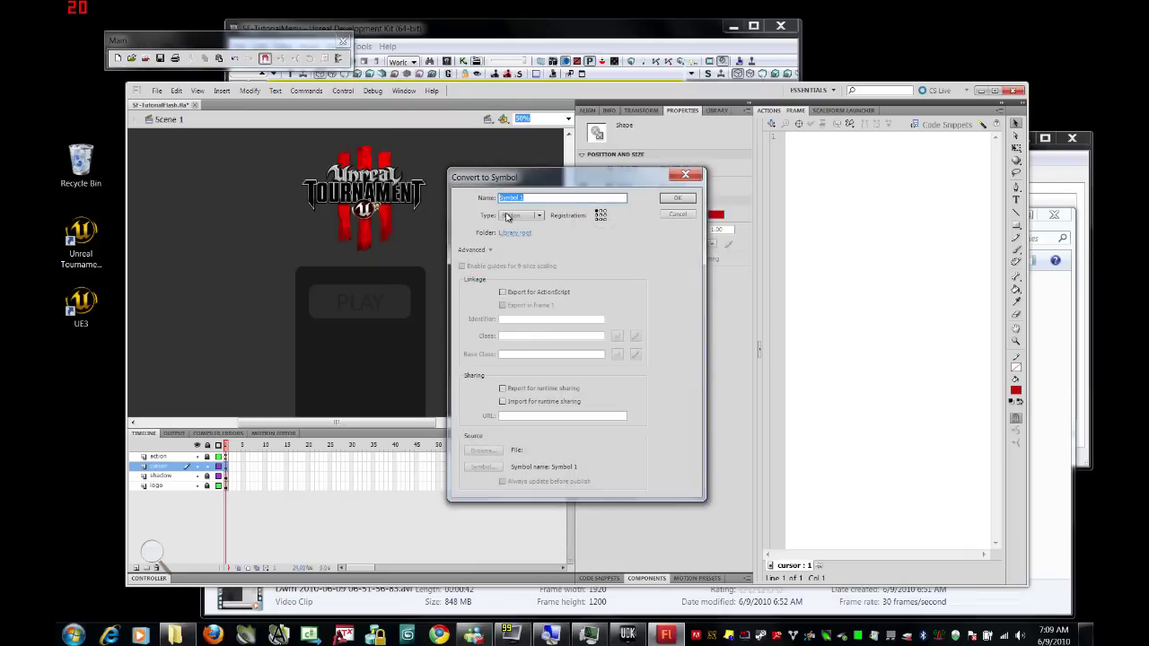
pyautogui.write('SFCursor')
pyautogui.click(511, 217)
pyautogui.click(526, 229)
pyautogui.moveTo(533, 181); pyautogui.dragTo(656, 171)
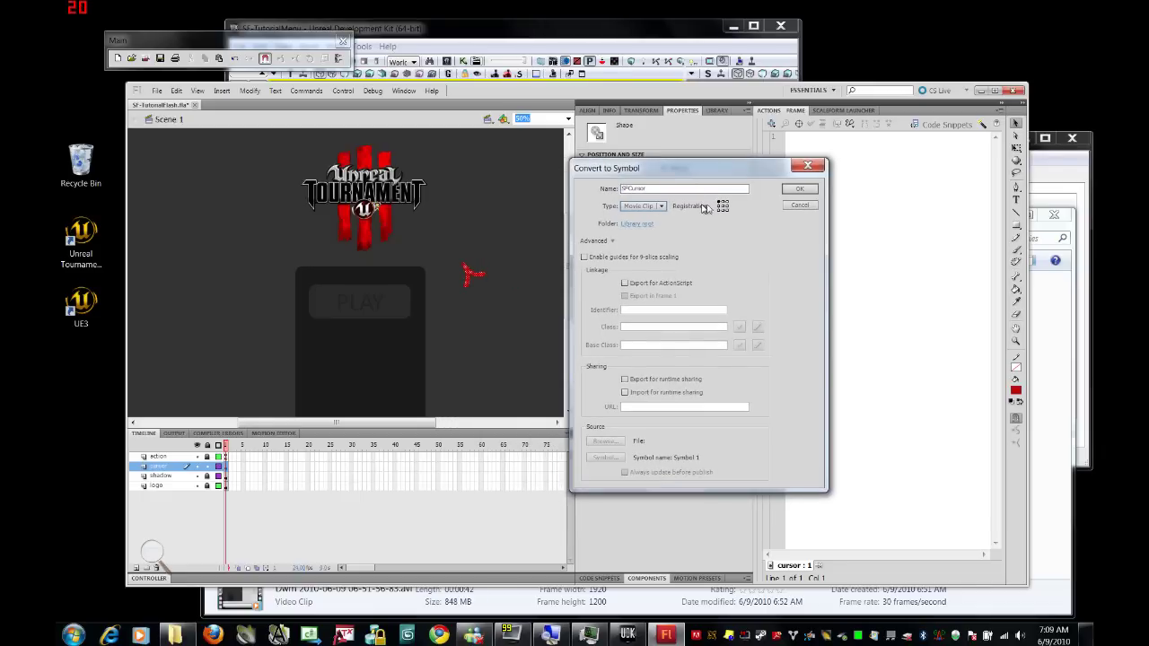
pyautogui.click(720, 203)
pyautogui.click(795, 191)
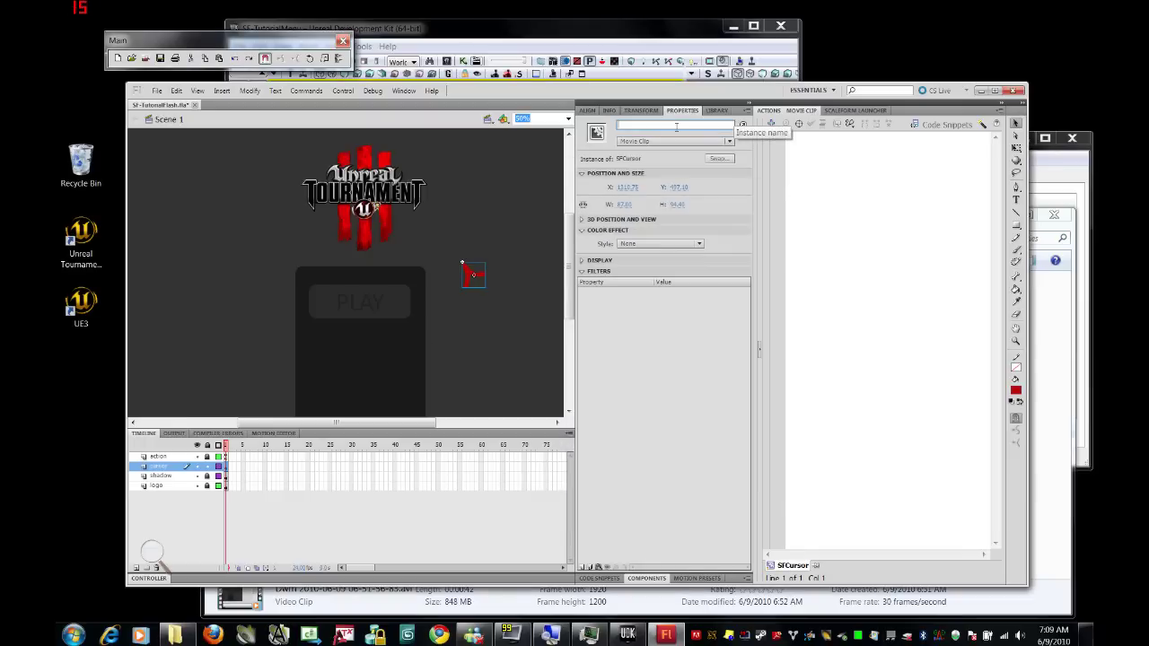
# Give the cursor instance the name SFCursor_mc in the Properties panel.
pyautogui.click(677, 128)
pyautogui.write('SFCursor_mc')
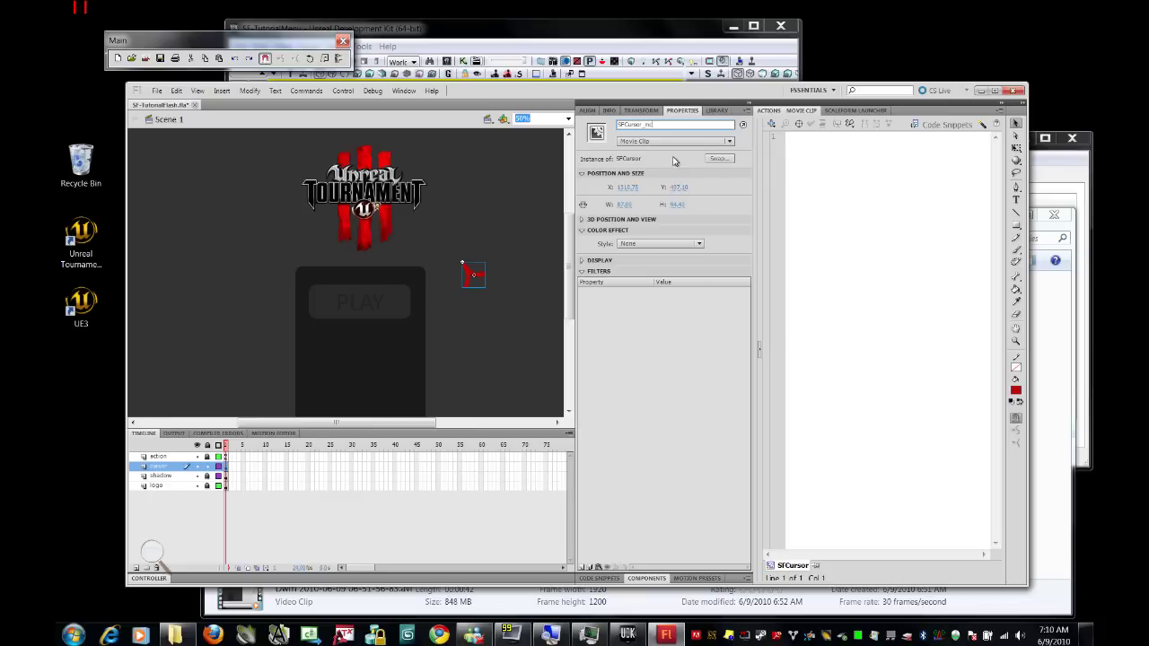
pyautogui.click(813, 163)
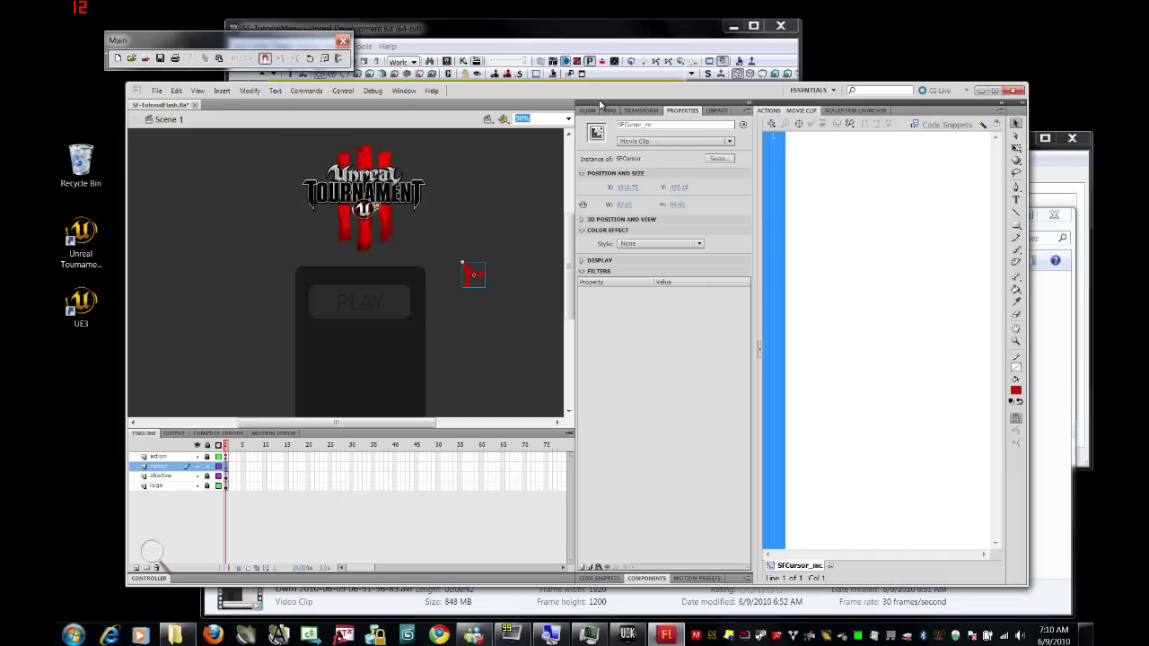
# Write an onClipEvent(enterFrame) handler setting _x=_root._xmouse and _y=_root._ymouse.
pyautogui.write('onClipEvent')
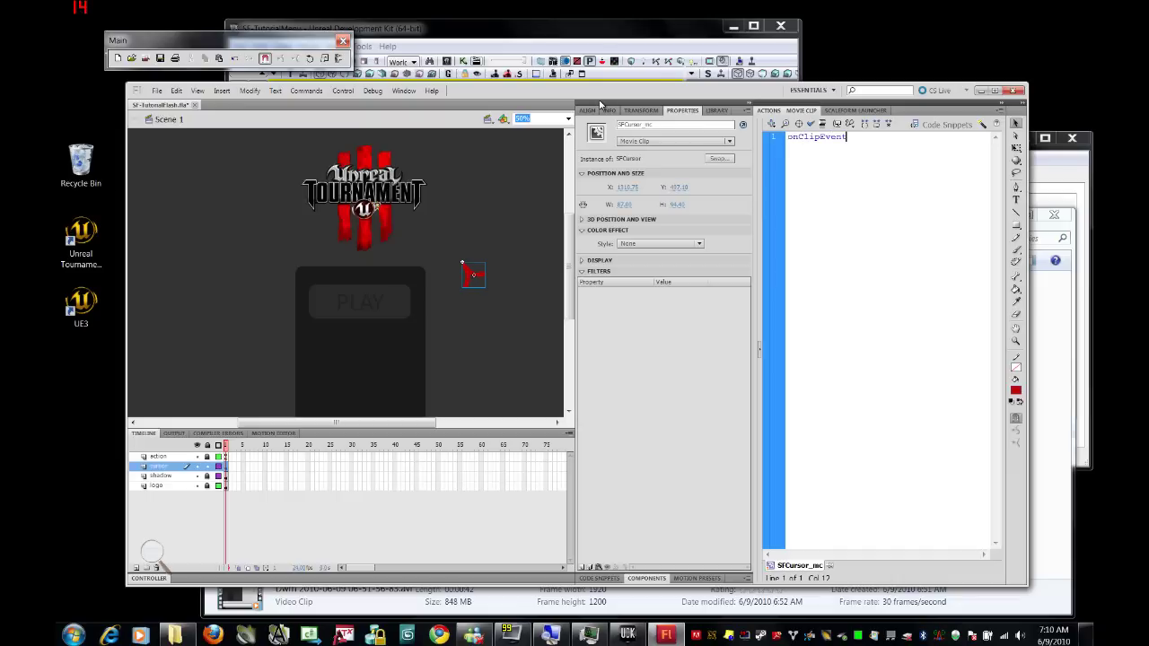
pyautogui.write('(enter')
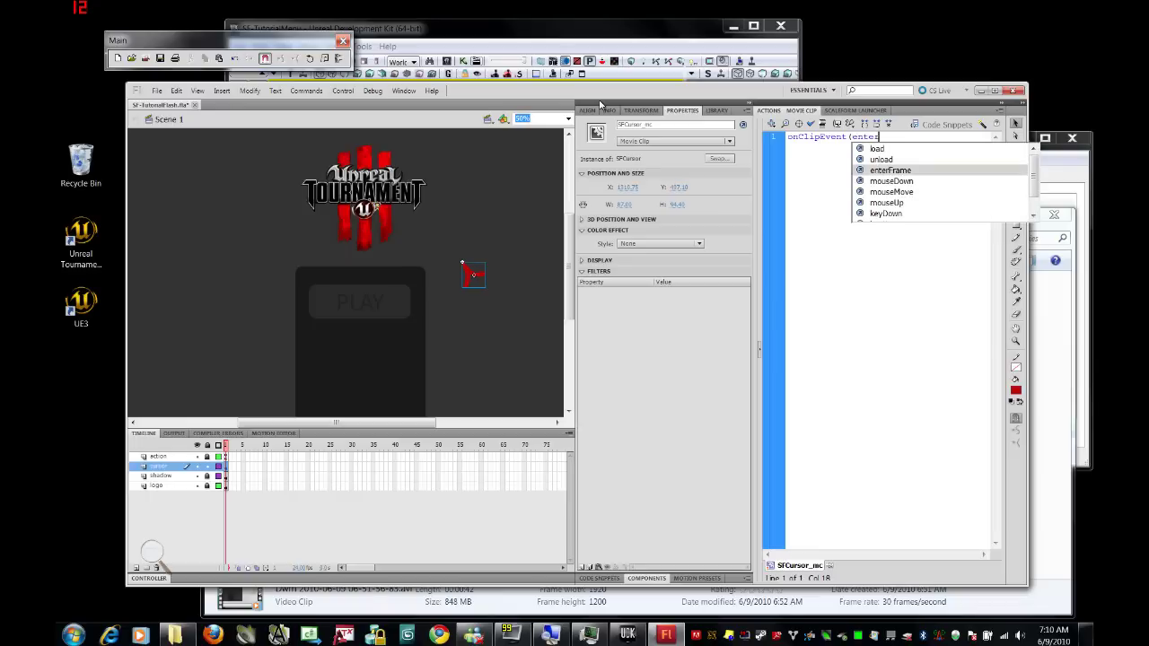
pyautogui.press('Return')
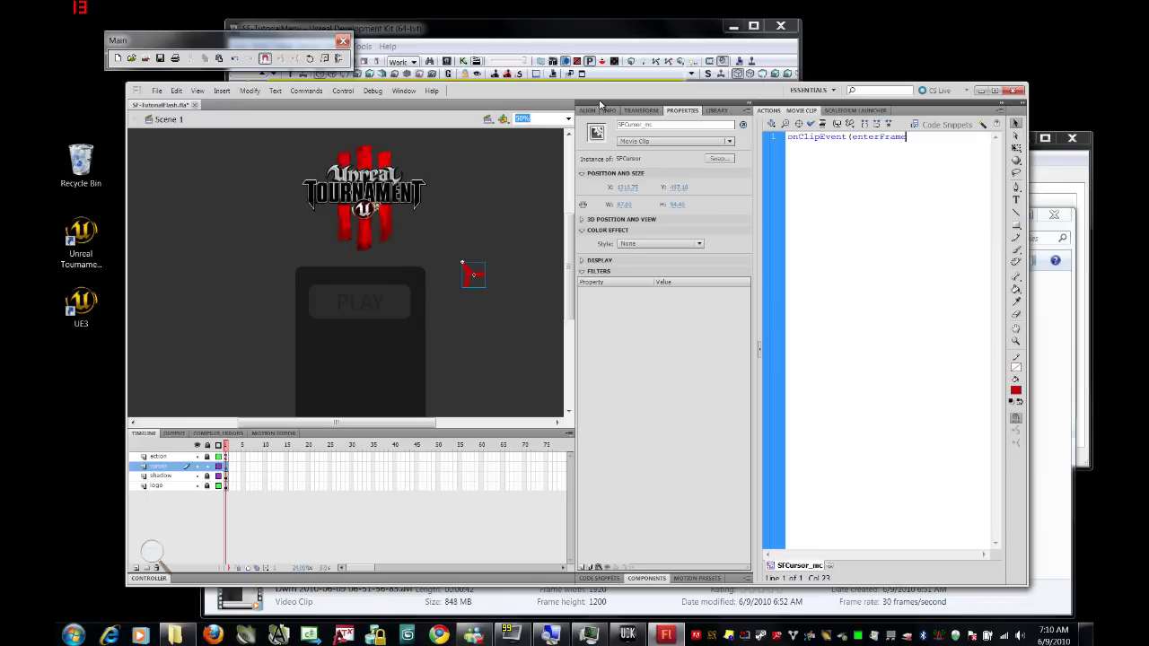
pyautogui.write('){')
pyautogui.press('capslock')
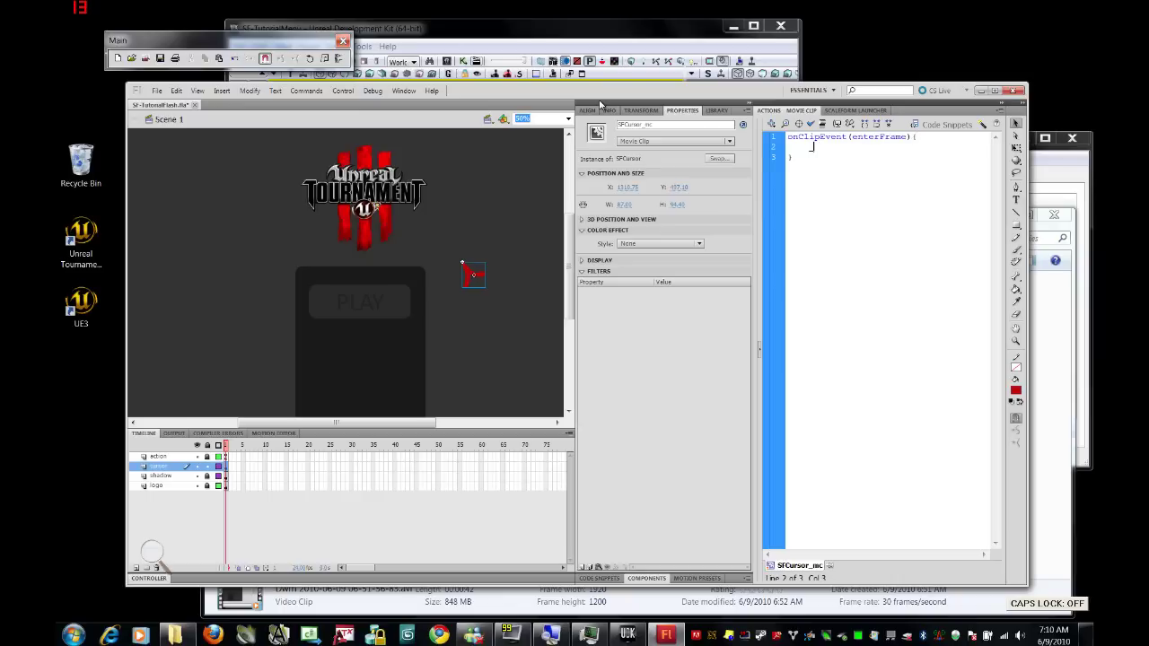
pyautogui.write('x')
pyautogui.press('BackSpace')
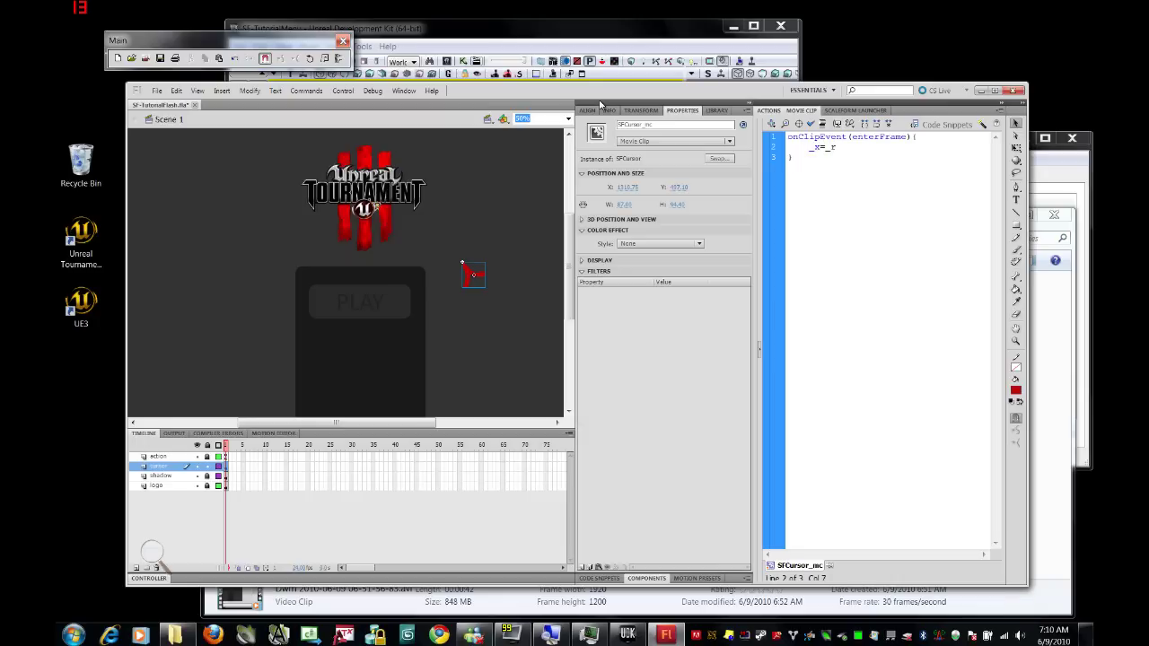
pyautogui.write('=_root.')
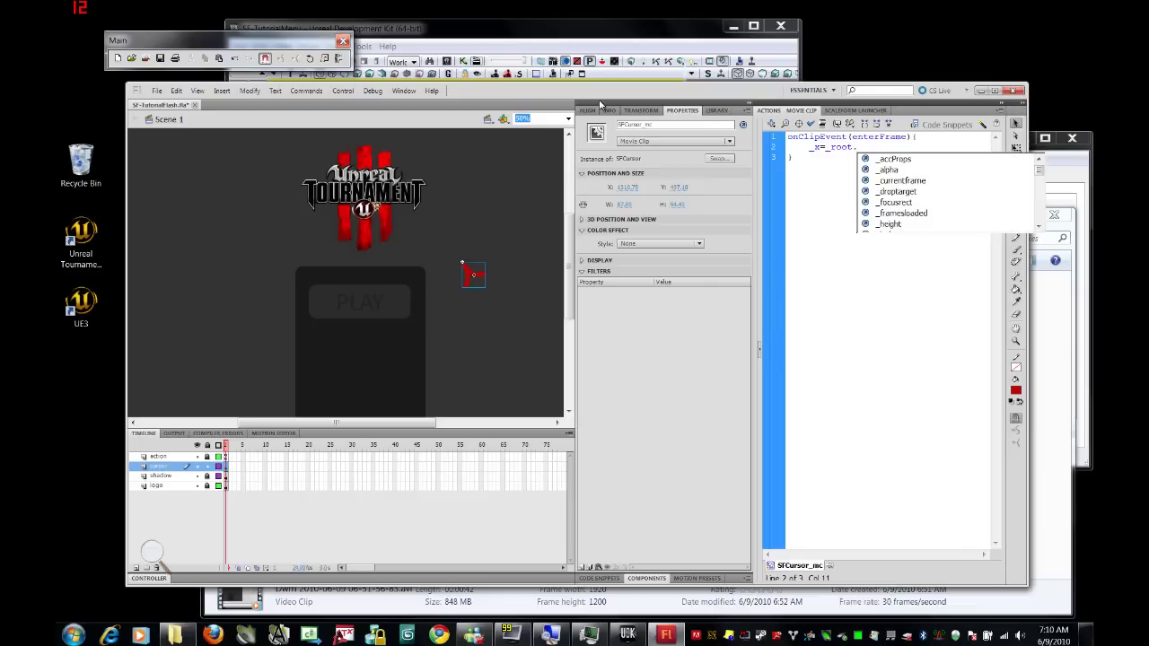
pyautogui.write('_')
pyautogui.write('xmouse')
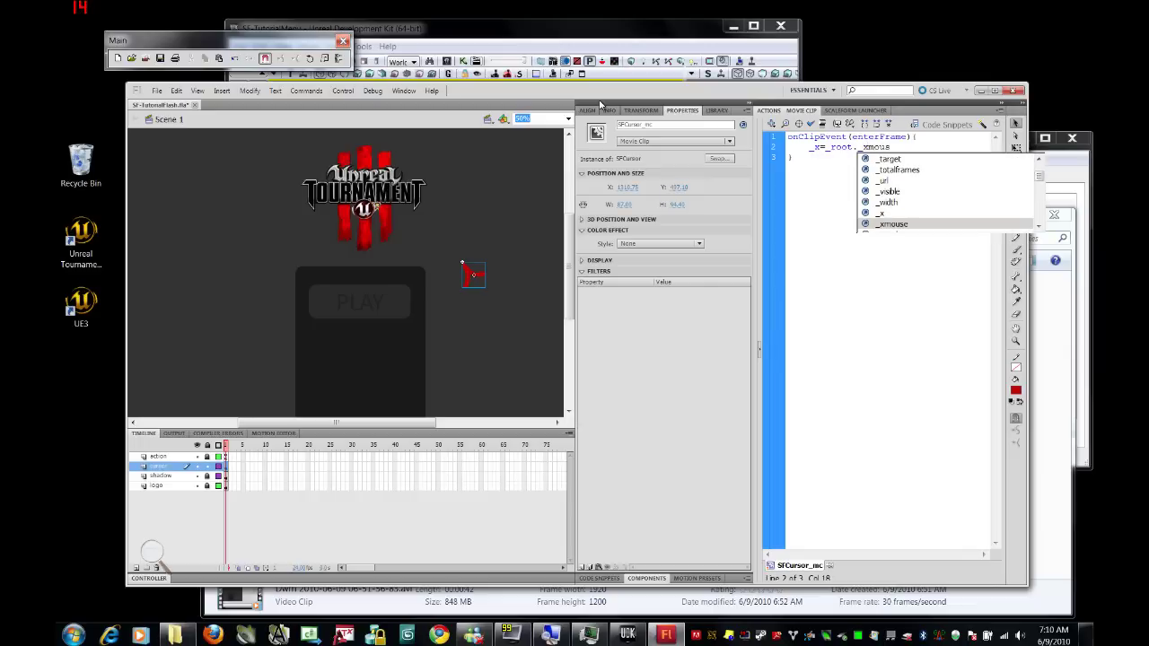
pyautogui.write(';')
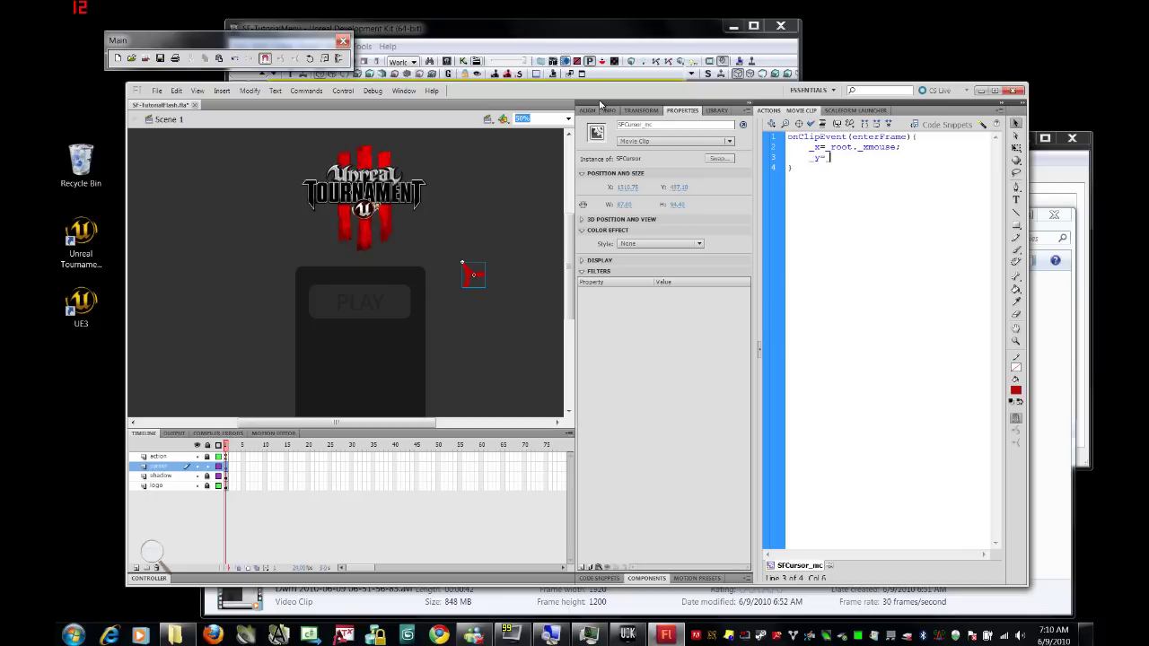
pyautogui.write('root.')
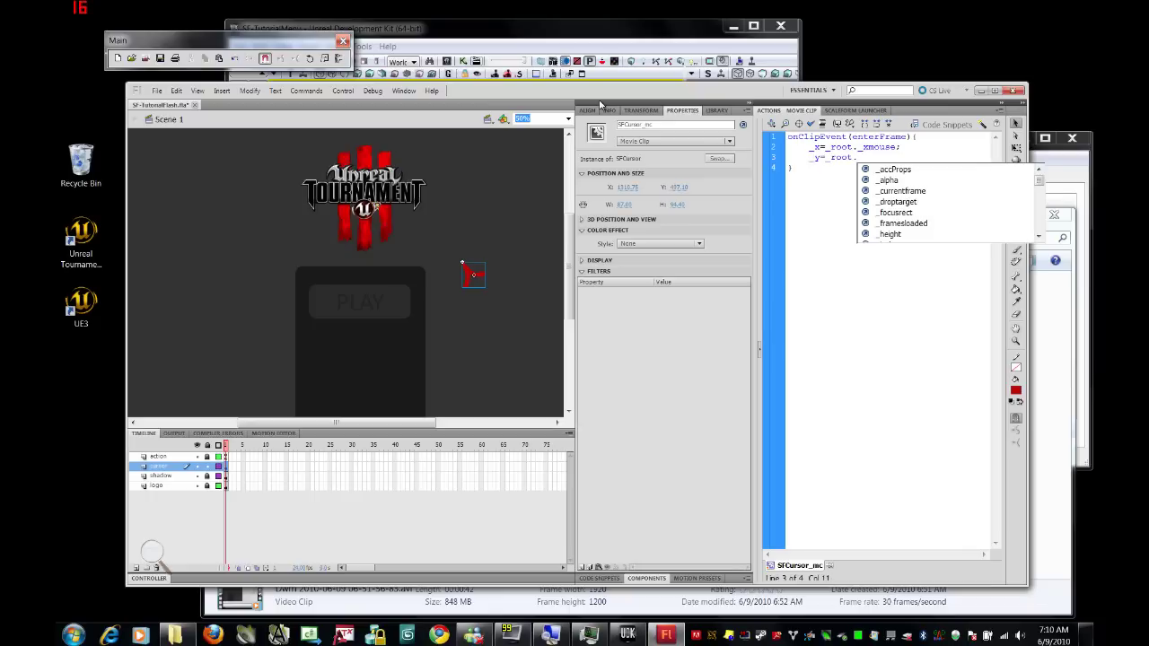
pyautogui.write('_ym')
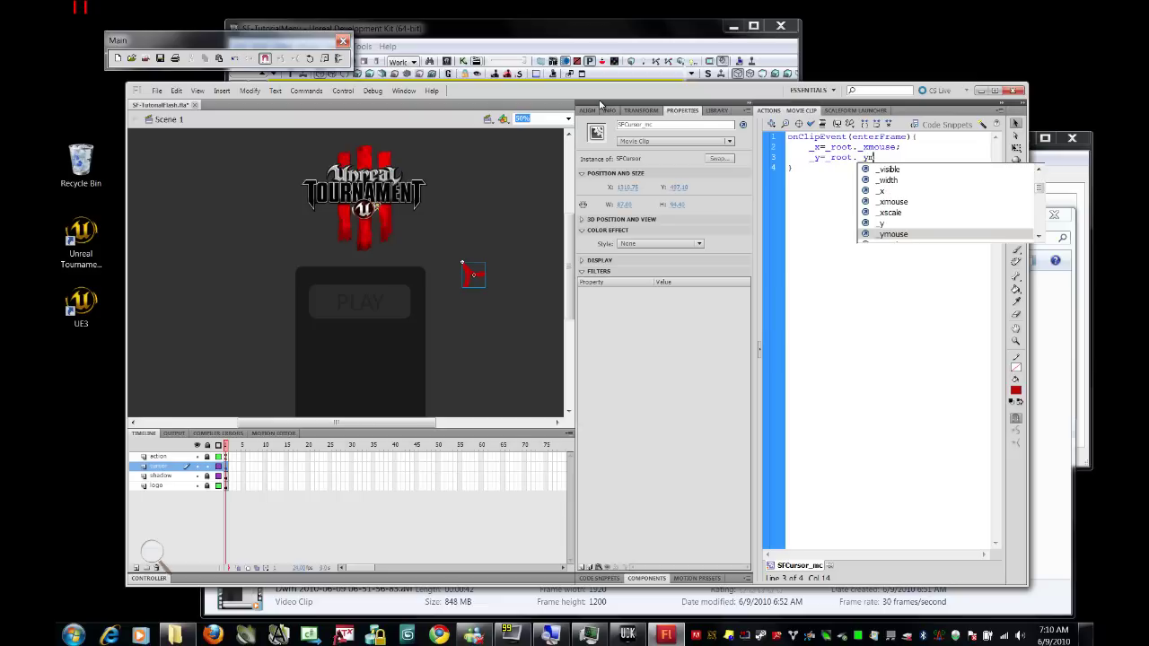
pyautogui.write('ouse;')
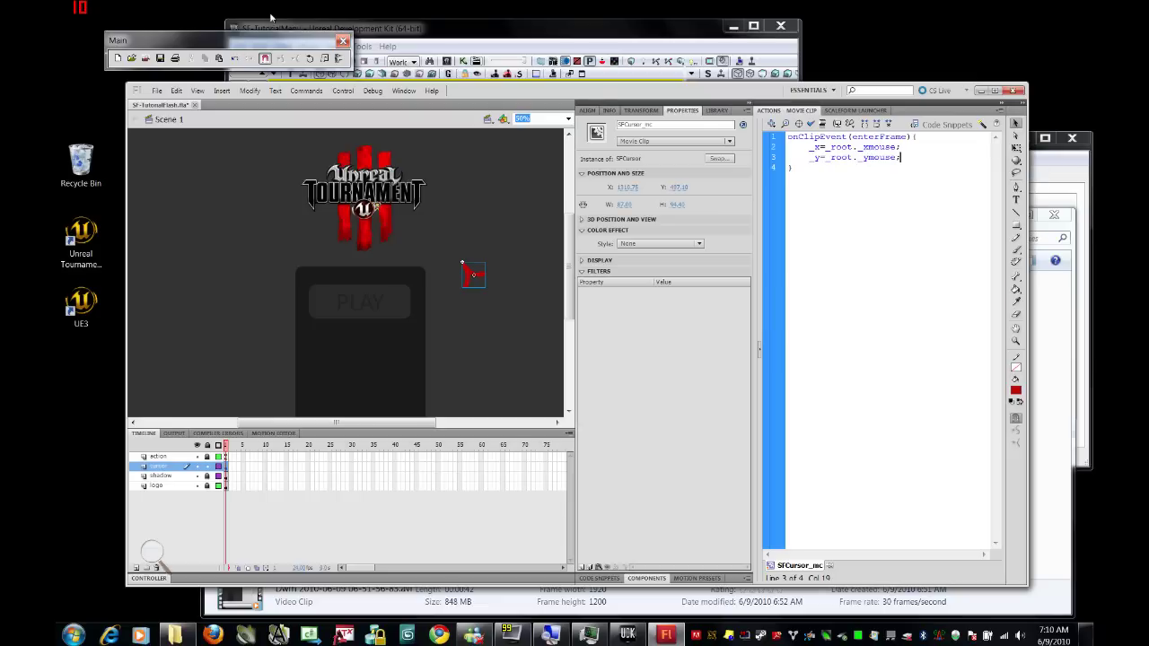
# Test the menu in the Scaleform player using FxMediaPlayerNoDebug.
pyautogui.click(839, 111)
pyautogui.click(823, 135)
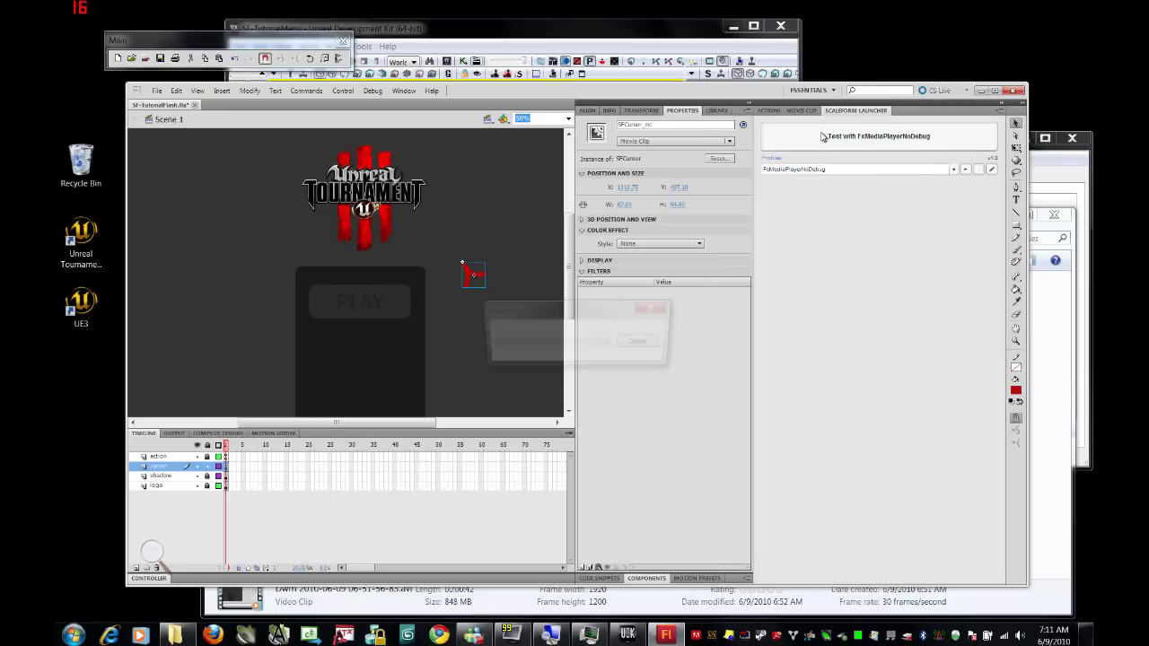